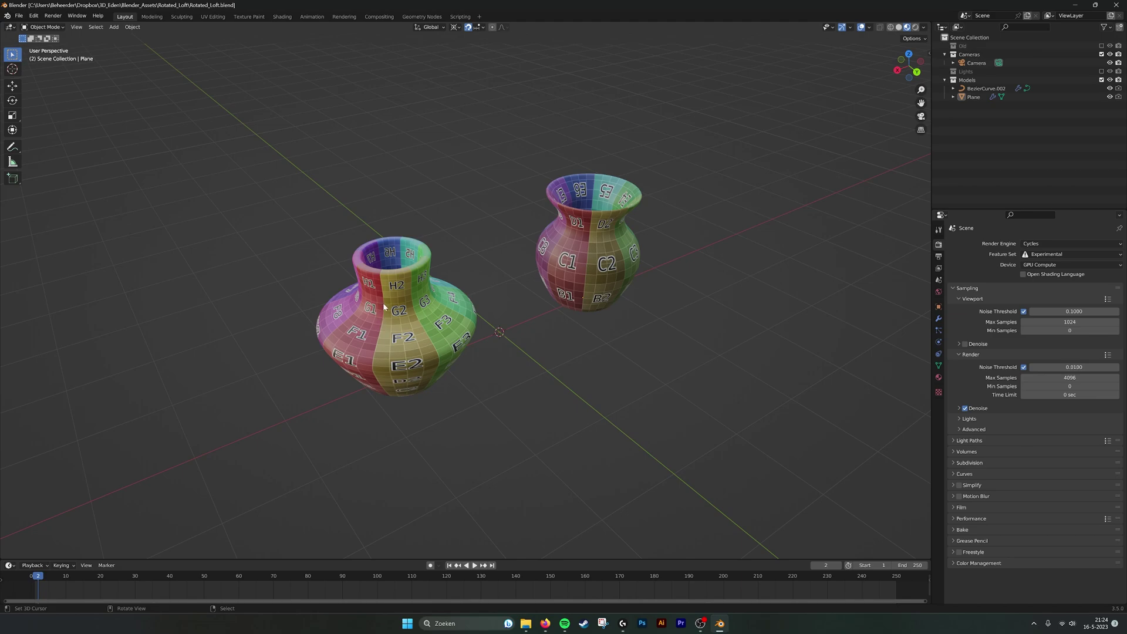
Select the wide-bodied BezierCurve.002 vase, hide the Plane vase, and show the remaining vase in the right orthographic view.
click(429, 314)
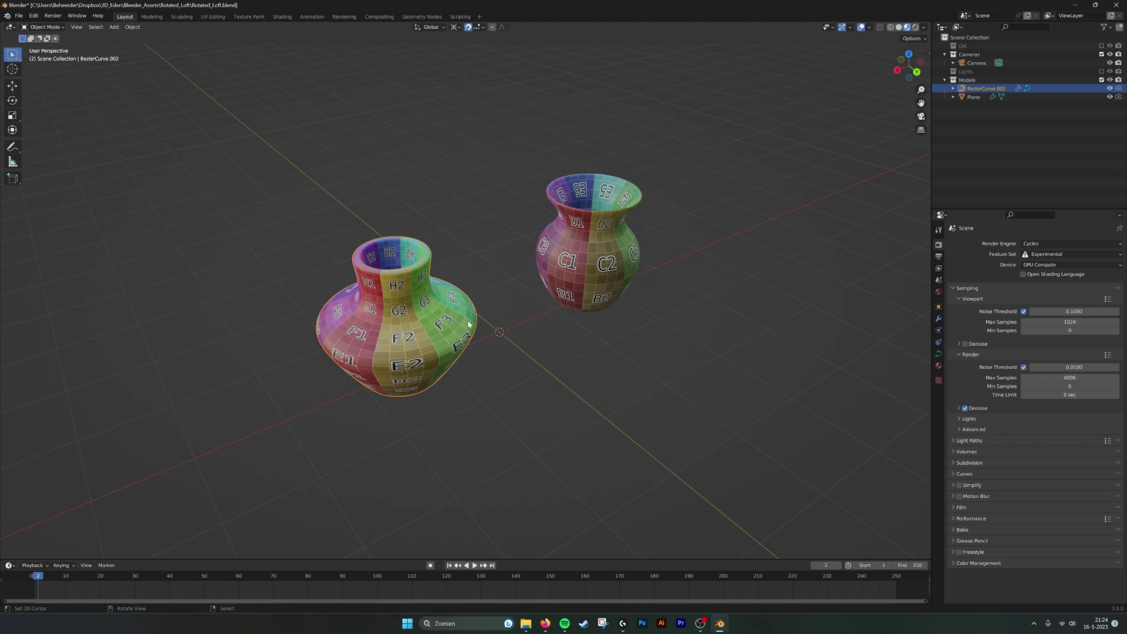
mouse_move(468, 324)
alt+middle_down()
mouse_move(424, 316)
mouse_move(426, 287)
mouse_move(461, 331)
alt+middle_up()
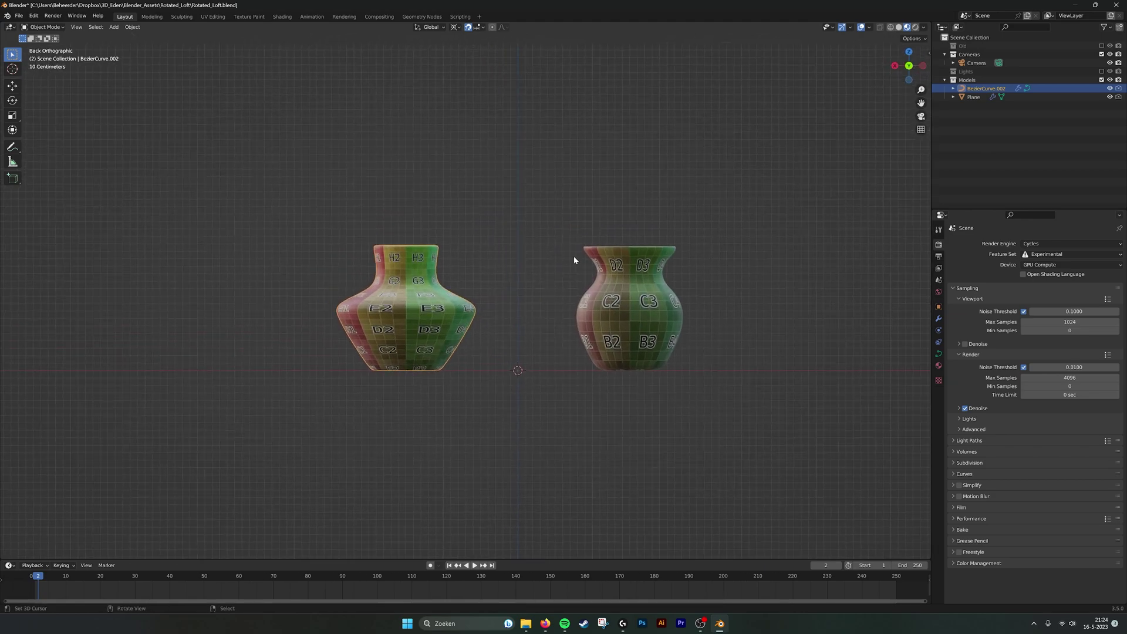
click(1110, 97)
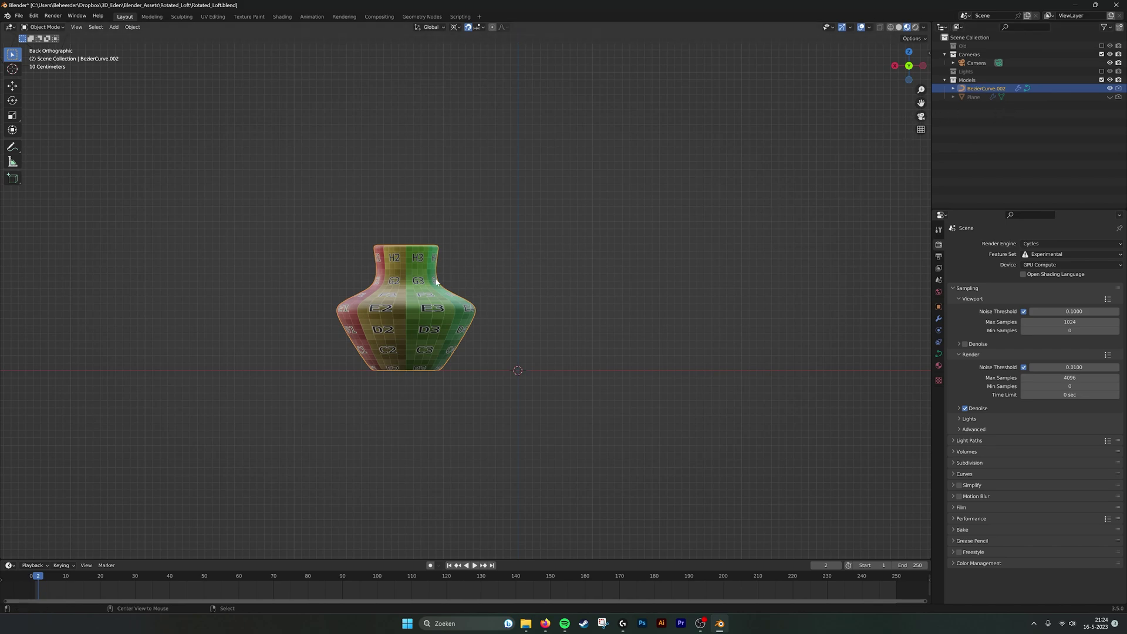
key(KP_3)
scroll(608, 281, up, 2)
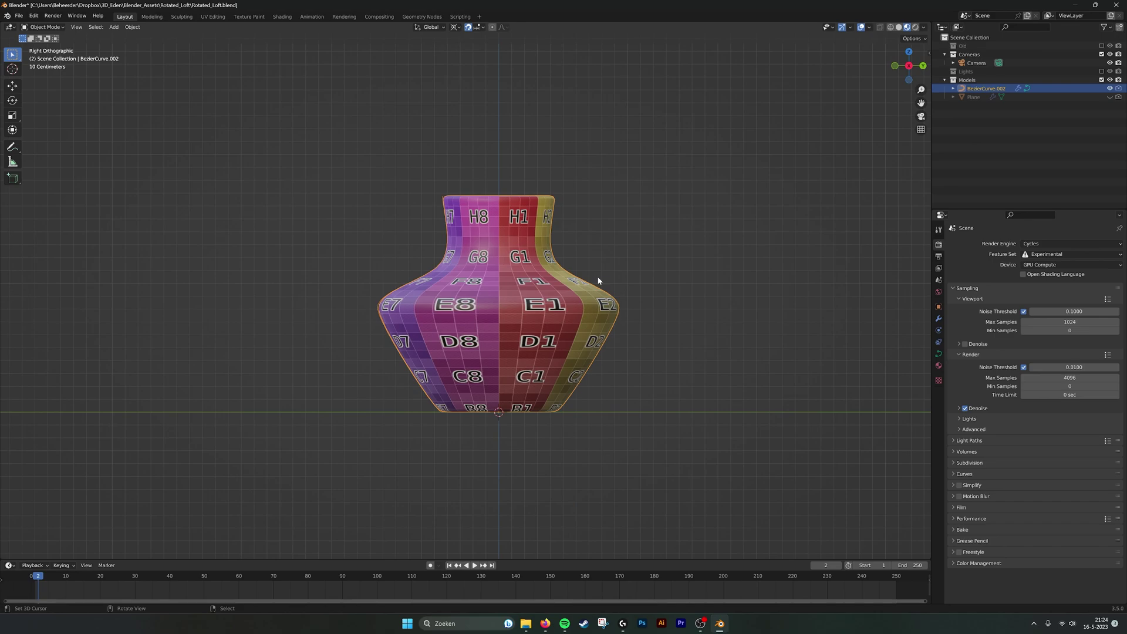
Open the vase's profile curve for editing and display it in solid shading with X-ray enabled.
key(Tab)
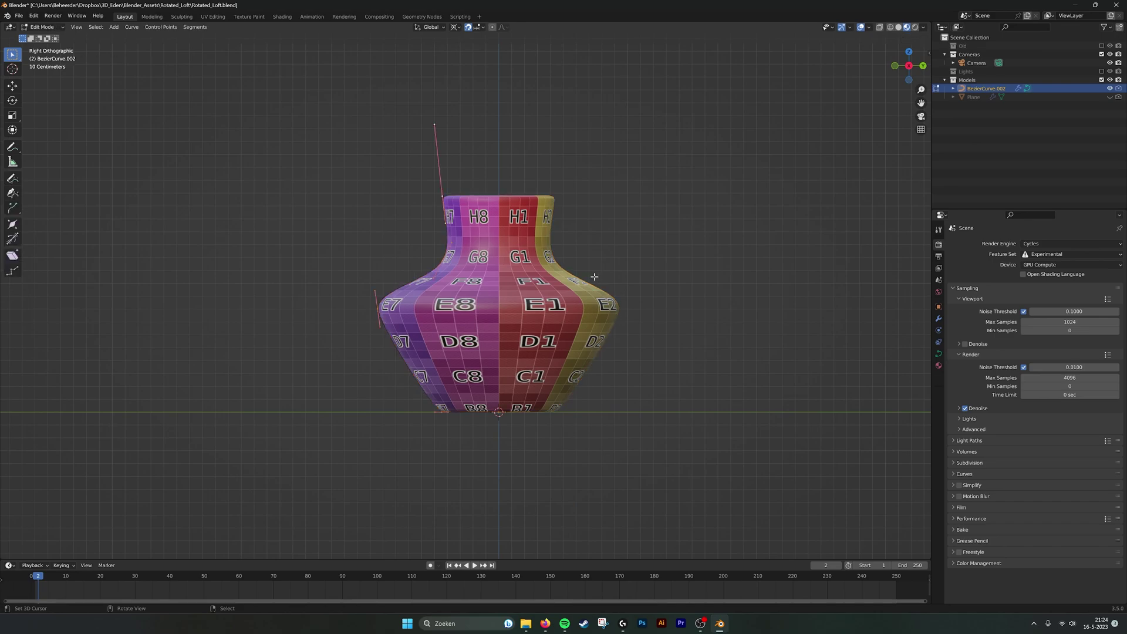
click(898, 27)
click(879, 27)
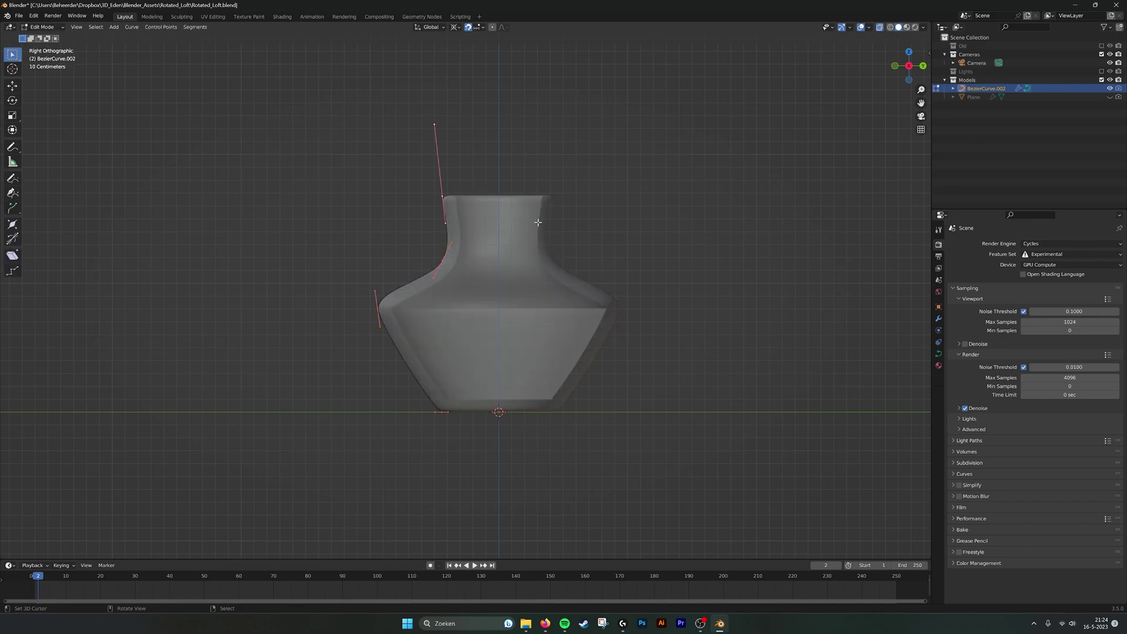
Turn off snapping and extrude a new control point upward and outward from the profile curve's top end.
right_click(446, 196)
key(g)
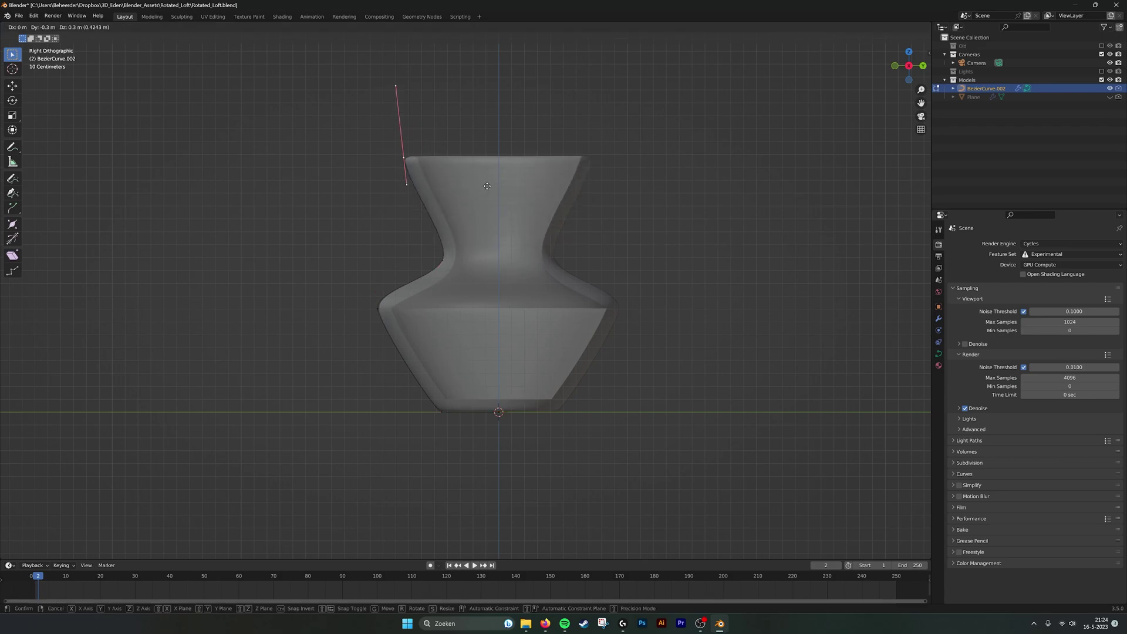
right_click(485, 177)
click(468, 27)
key(g)
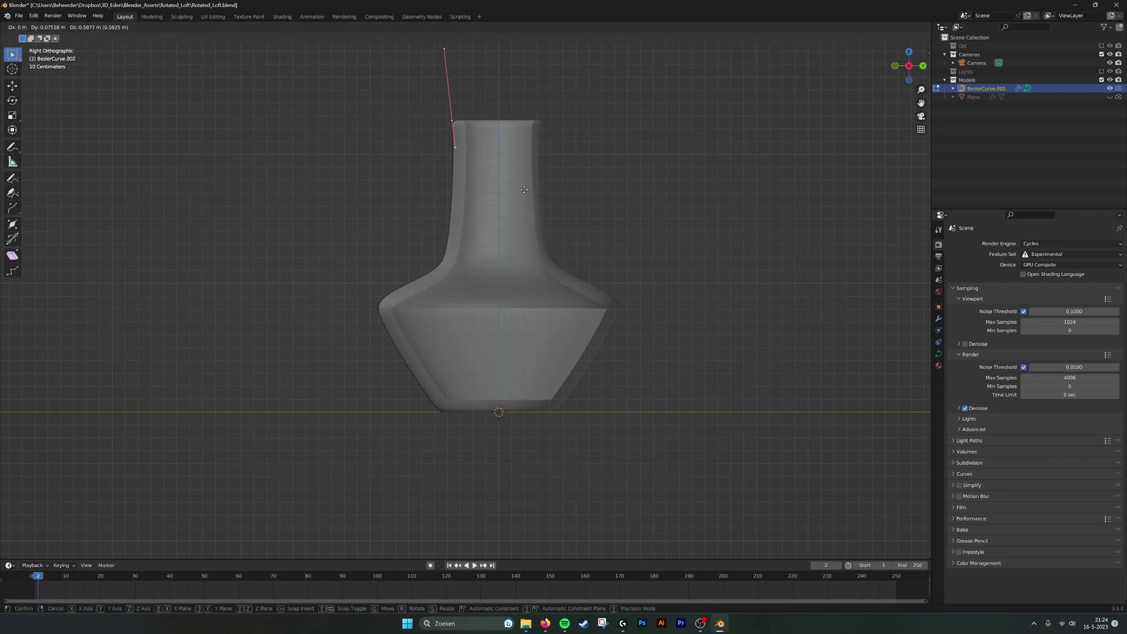
click(480, 258)
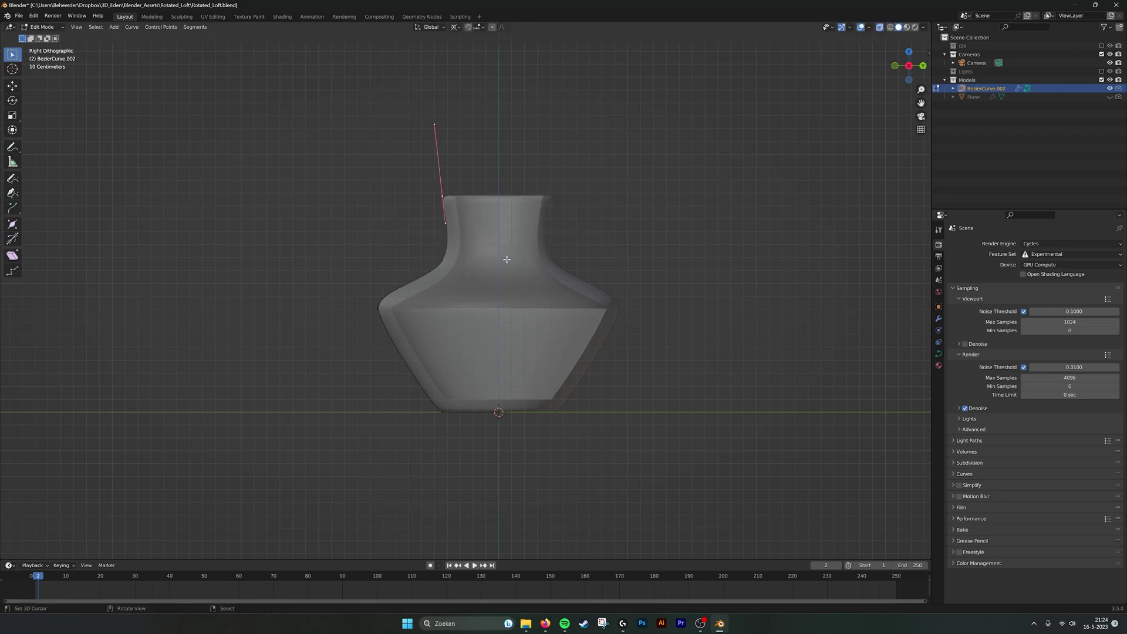
key(e)
click(444, 130)
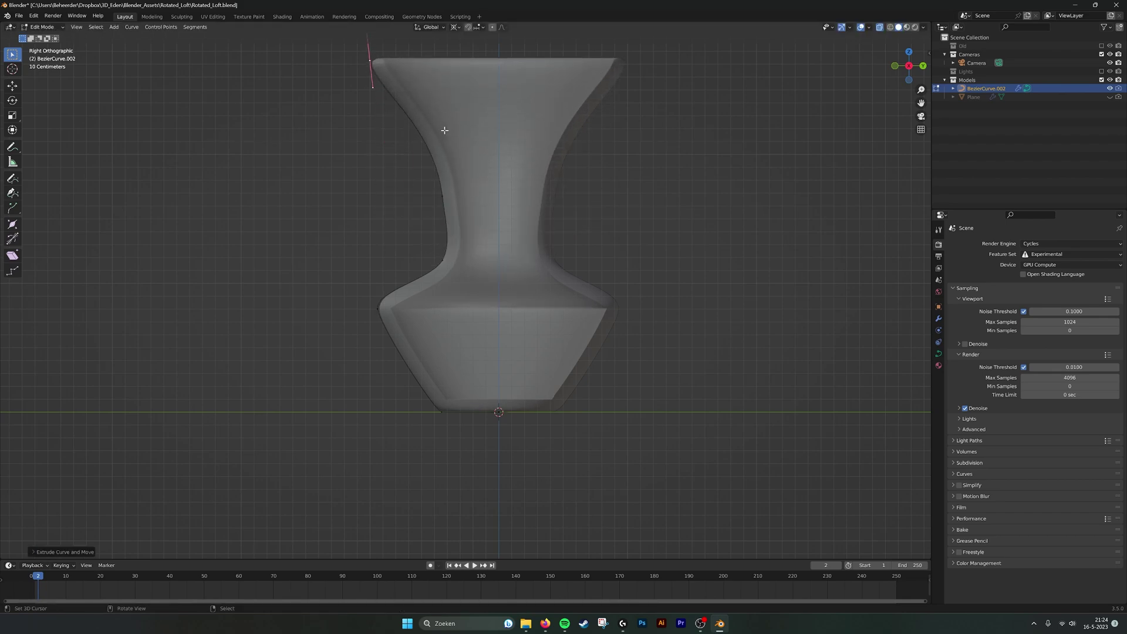
Change the transform pivot point and scale up the handles of the profile's new top control point.
scroll(587, 176, down, 3)
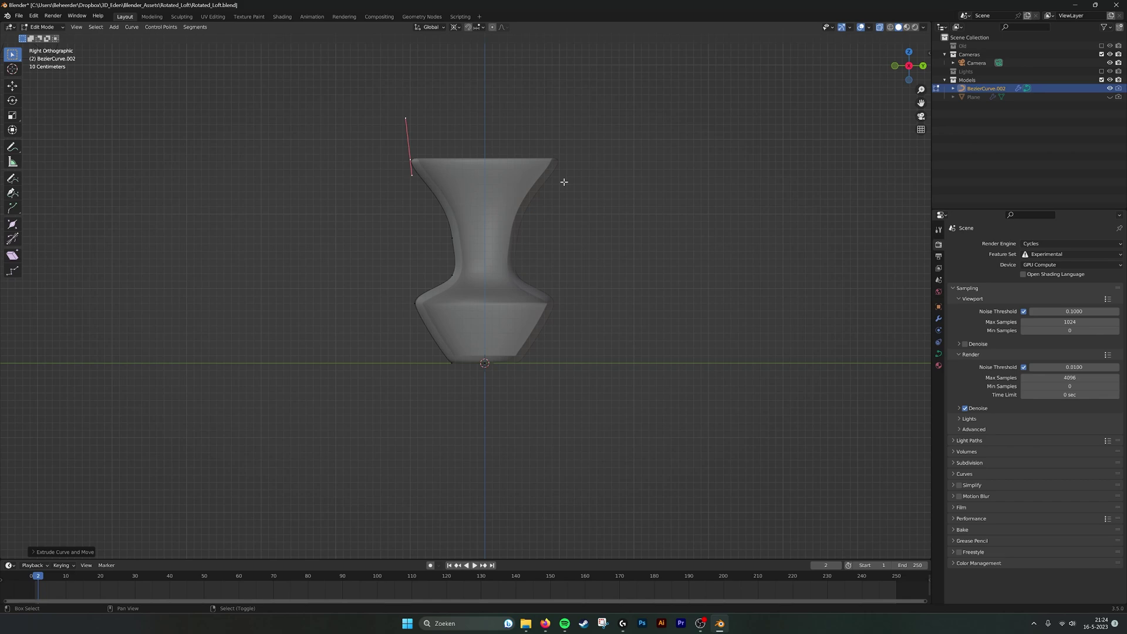
click(460, 29)
click(467, 66)
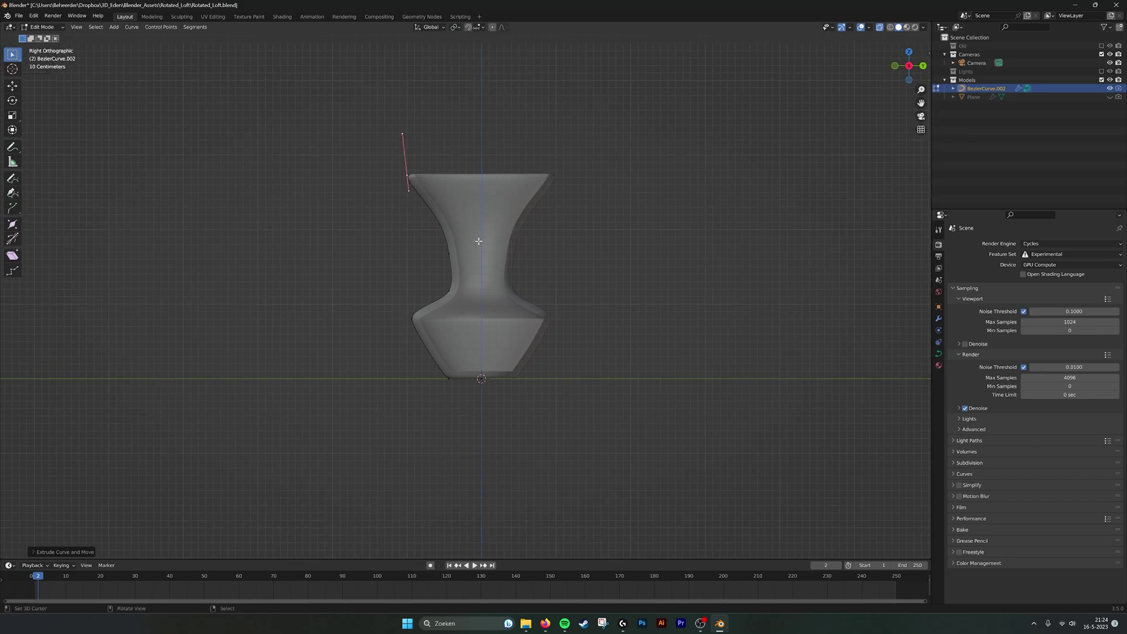
key(s)
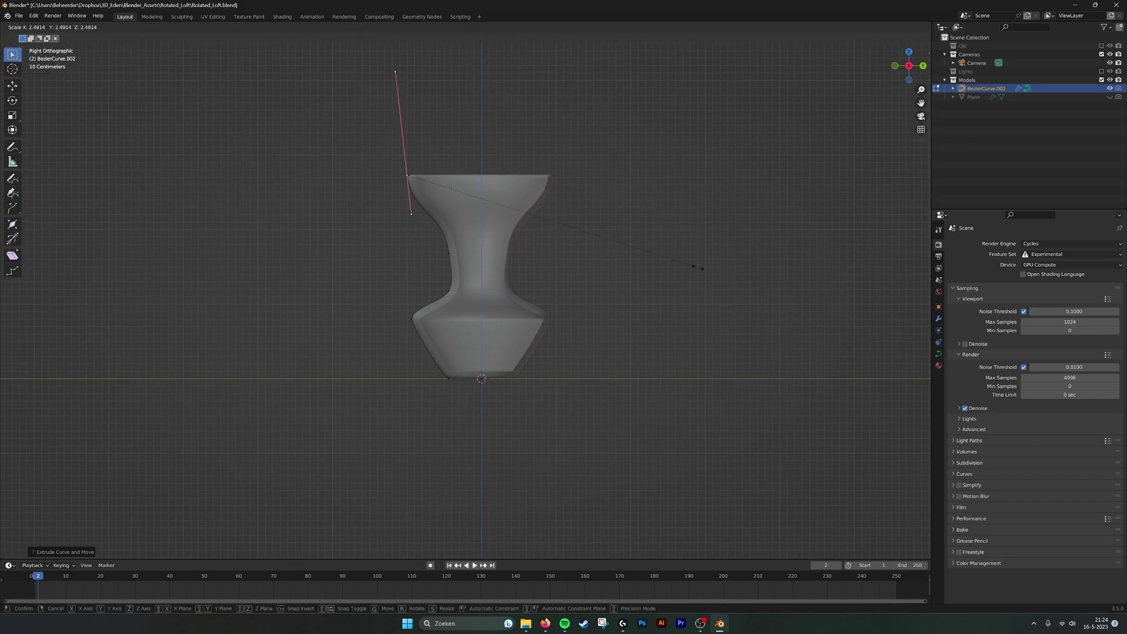
click(494, 300)
Move the neck's control point outward to form an upper bulge, leave curve editing, and inspect the vase in material preview.
key(g)
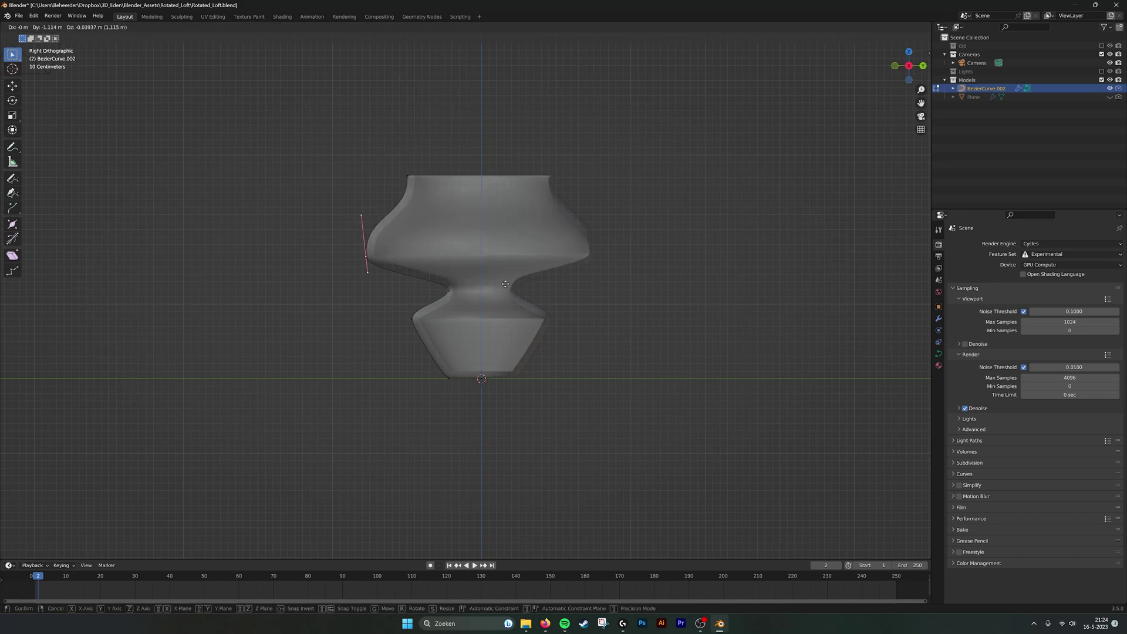
click(511, 272)
mouse_move(513, 277)
middle_down()
mouse_move(600, 219)
mouse_move(590, 233)
mouse_move(801, 157)
middle_up()
key(Tab)
click(907, 27)
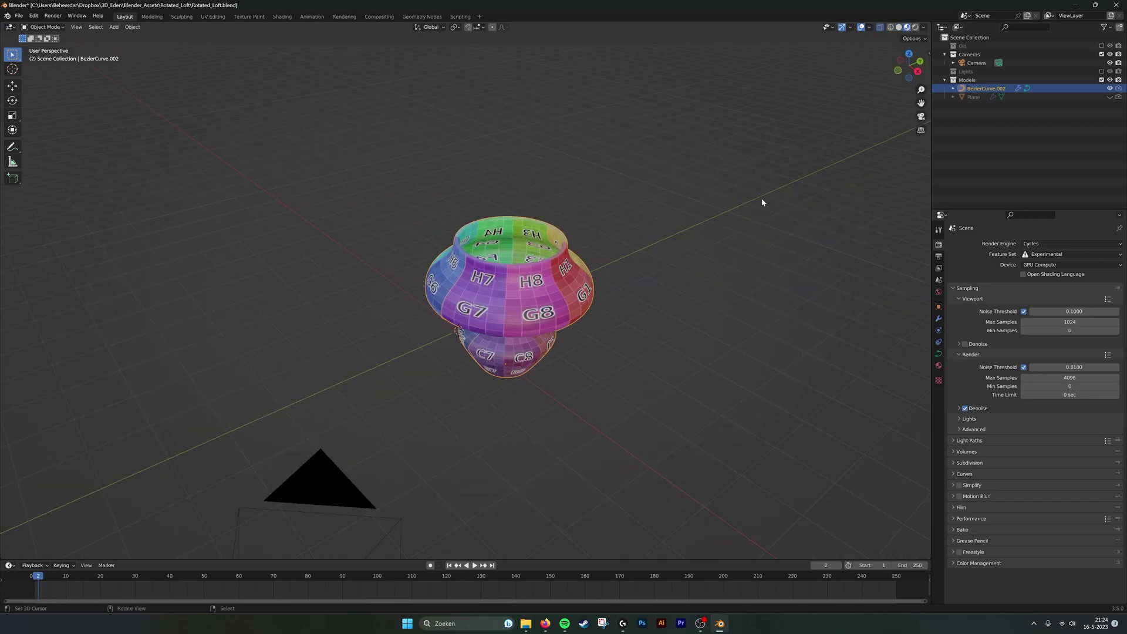
middle_drag(761, 202, 568, 256)
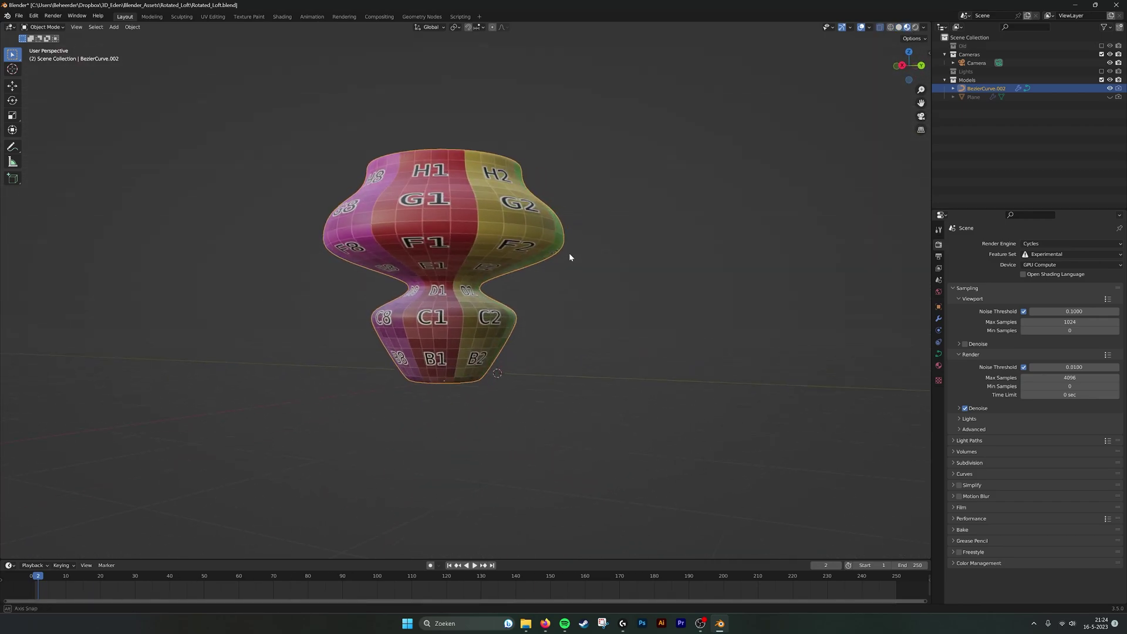
middle_drag(462, 241, 503, 278)
middle_drag(481, 274, 511, 273)
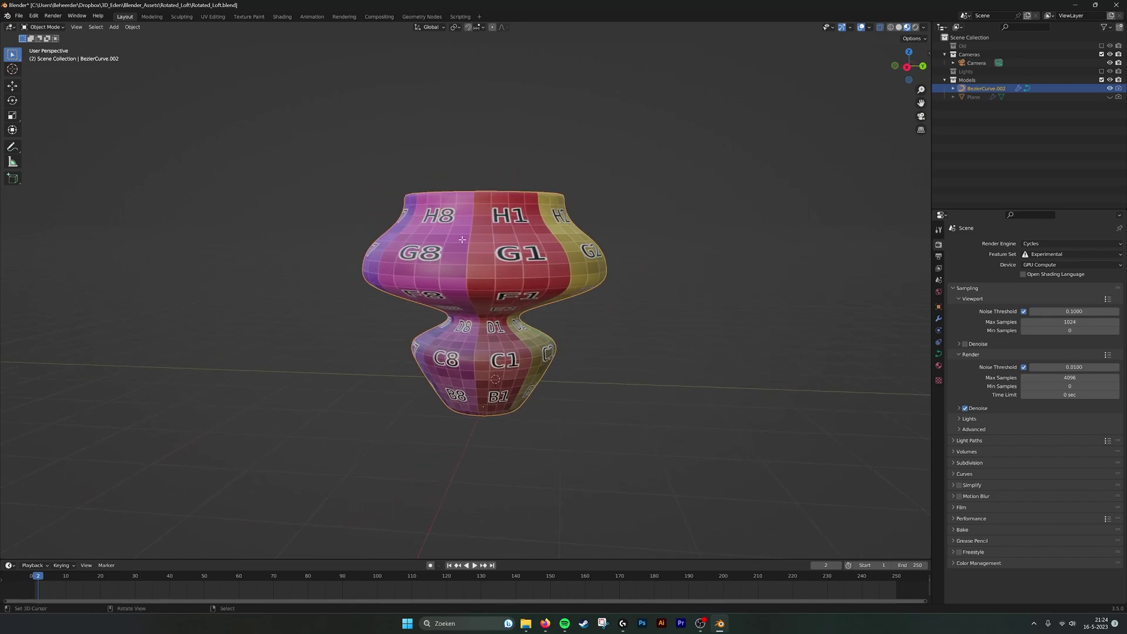
Reopen the profile curve, adjust the upper bulge's control point sideways, and return to object mode to inspect the shape.
key(Tab)
middle_drag(430, 259, 461, 260)
key(g)
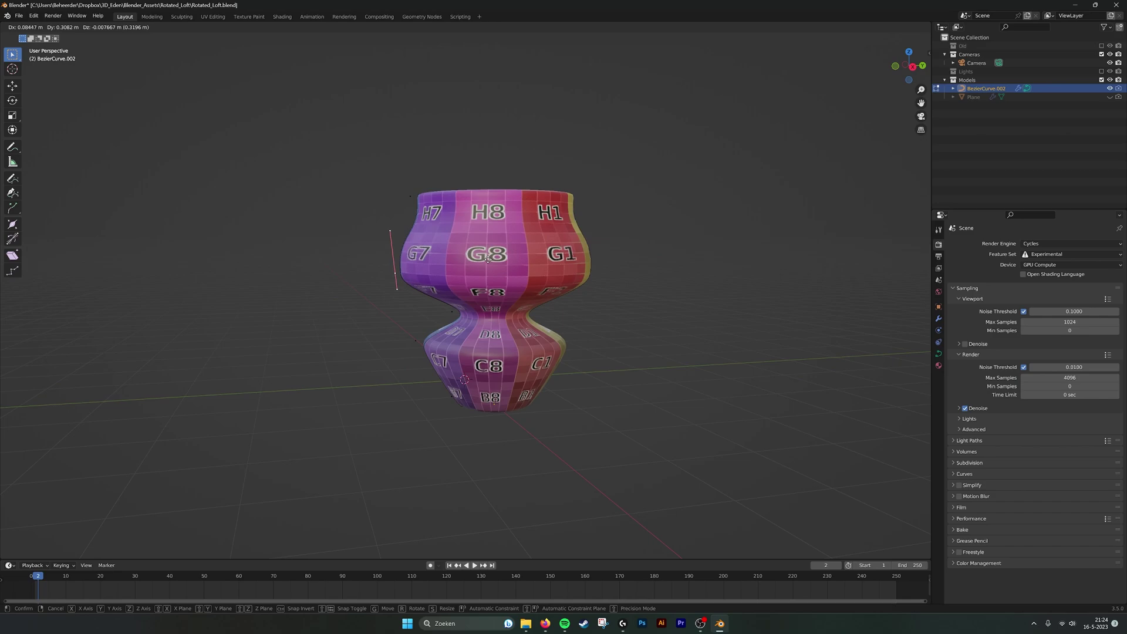
click(596, 275)
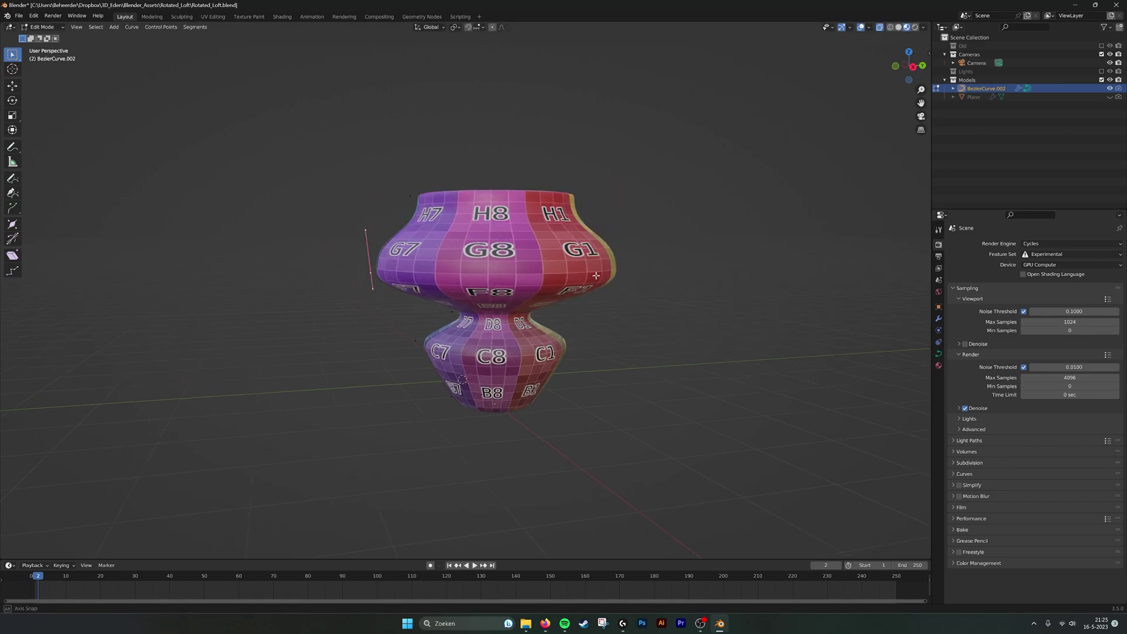
key(Tab)
middle_drag(621, 277, 420, 234)
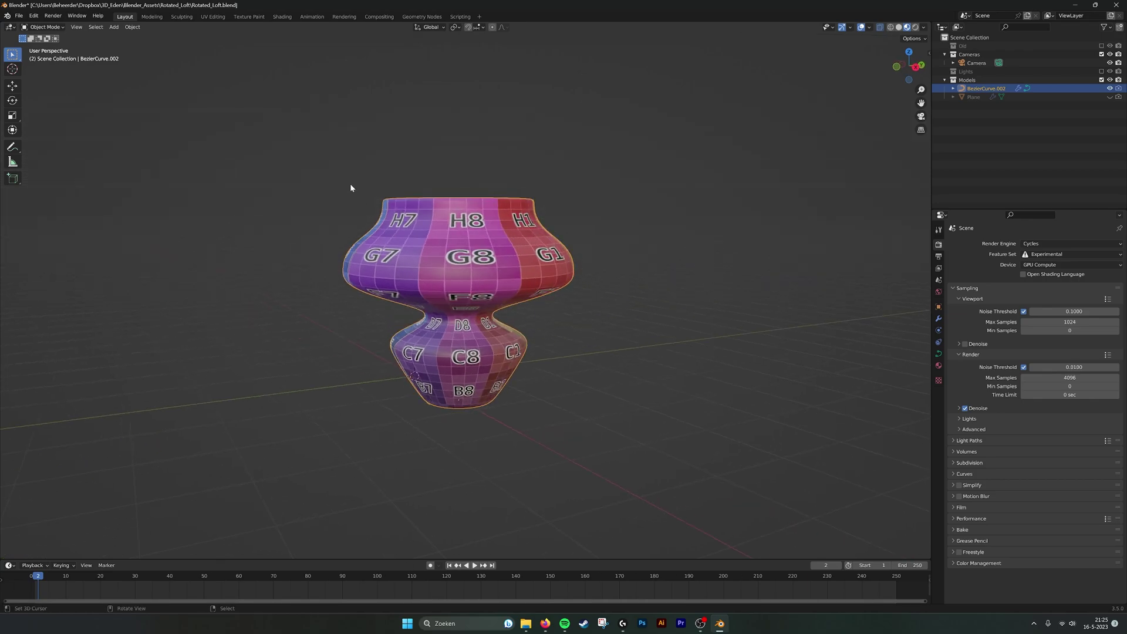
mouse_move(534, 273)
middle_down()
mouse_move(598, 252)
mouse_move(317, 45)
middle_up()
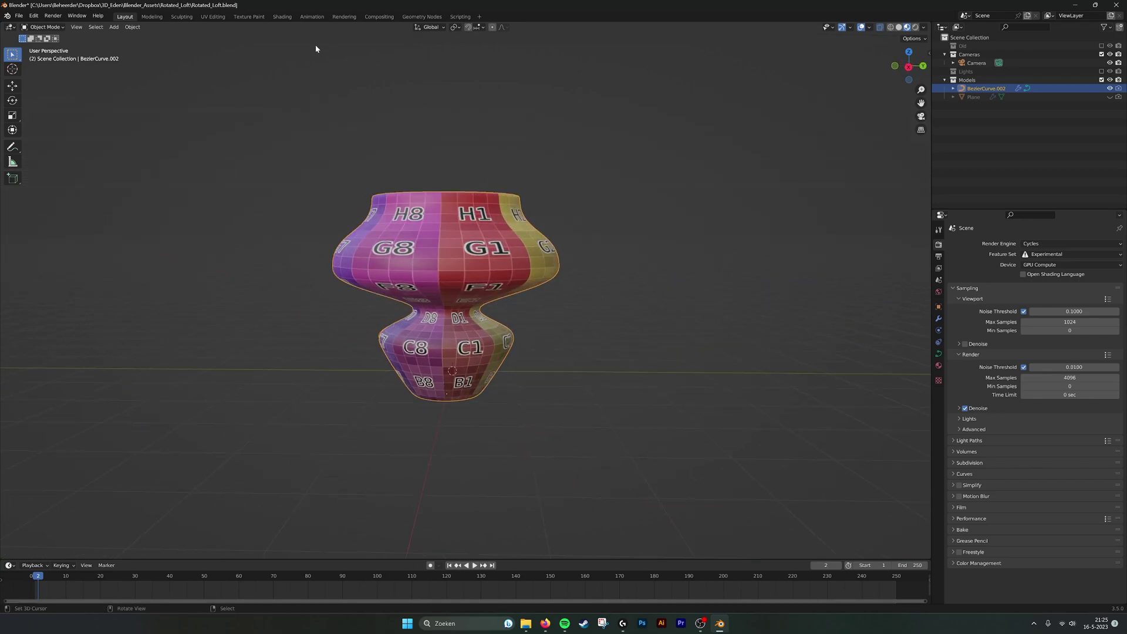
Show the vase's material node setup, followed by its Curve_Revolve geometry node setup.
click(282, 16)
scroll(447, 382, up, 2)
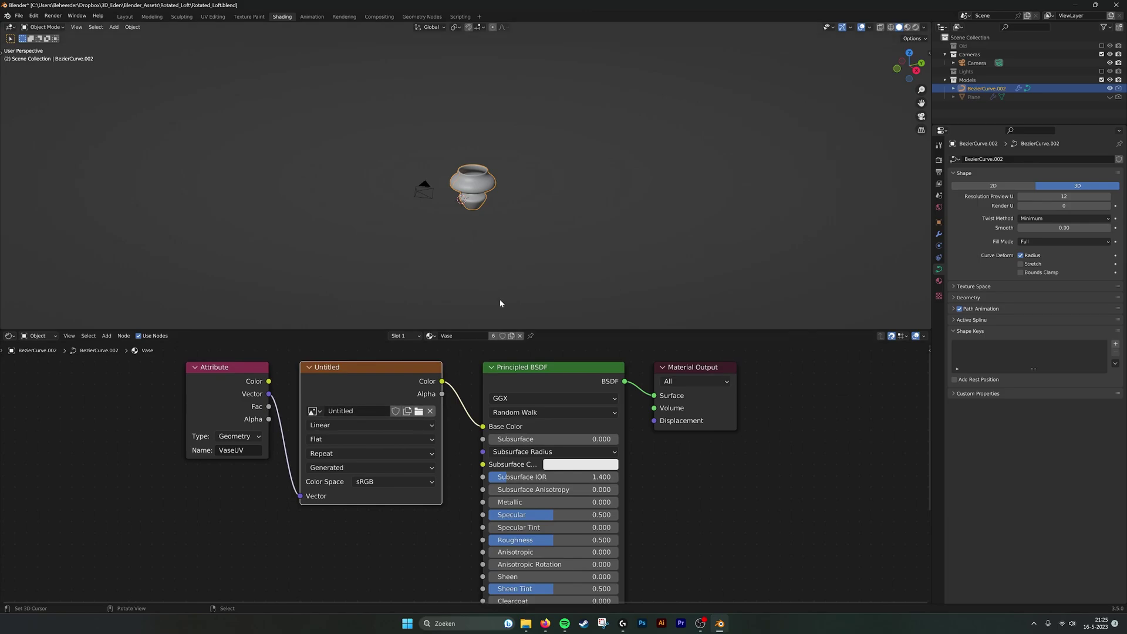
scroll(541, 254, up, 6)
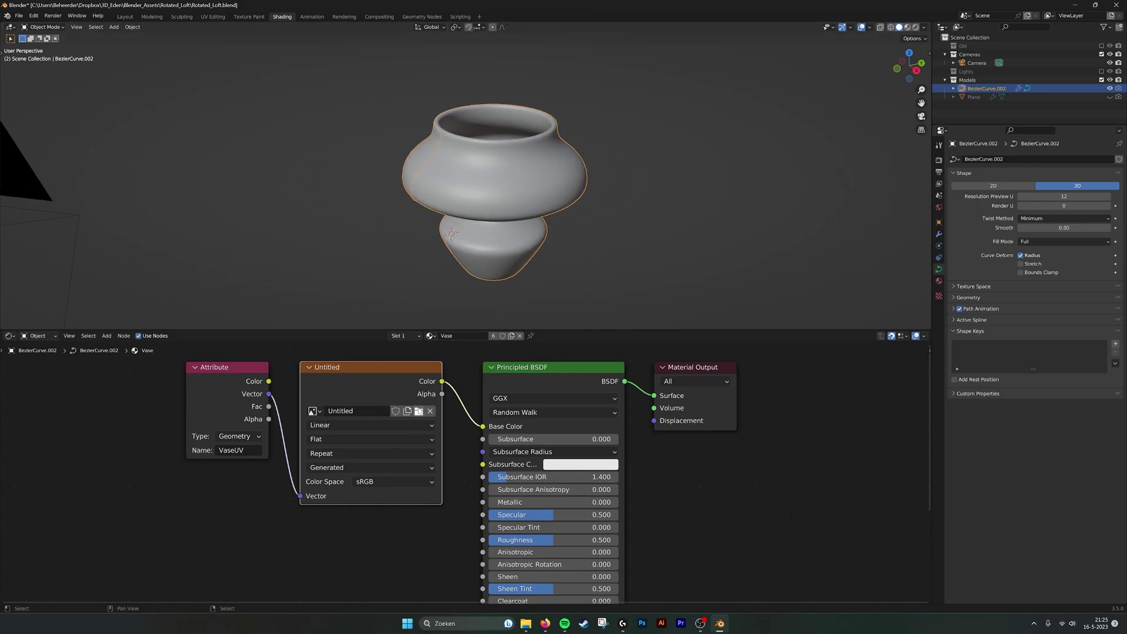
middle_drag(487, 258, 500, 250)
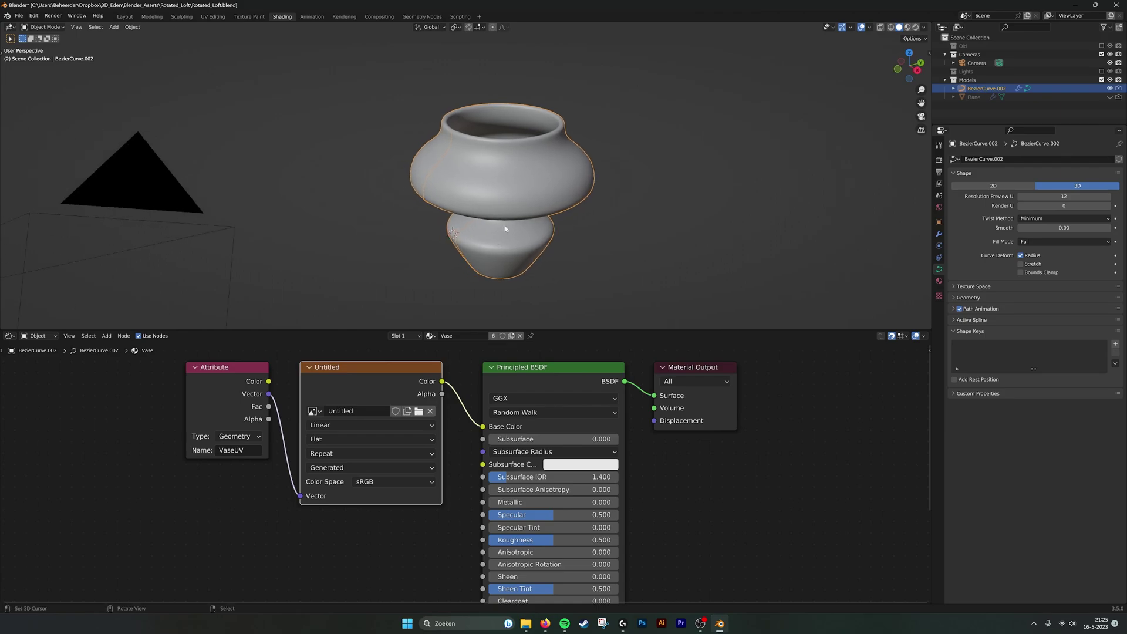
click(426, 18)
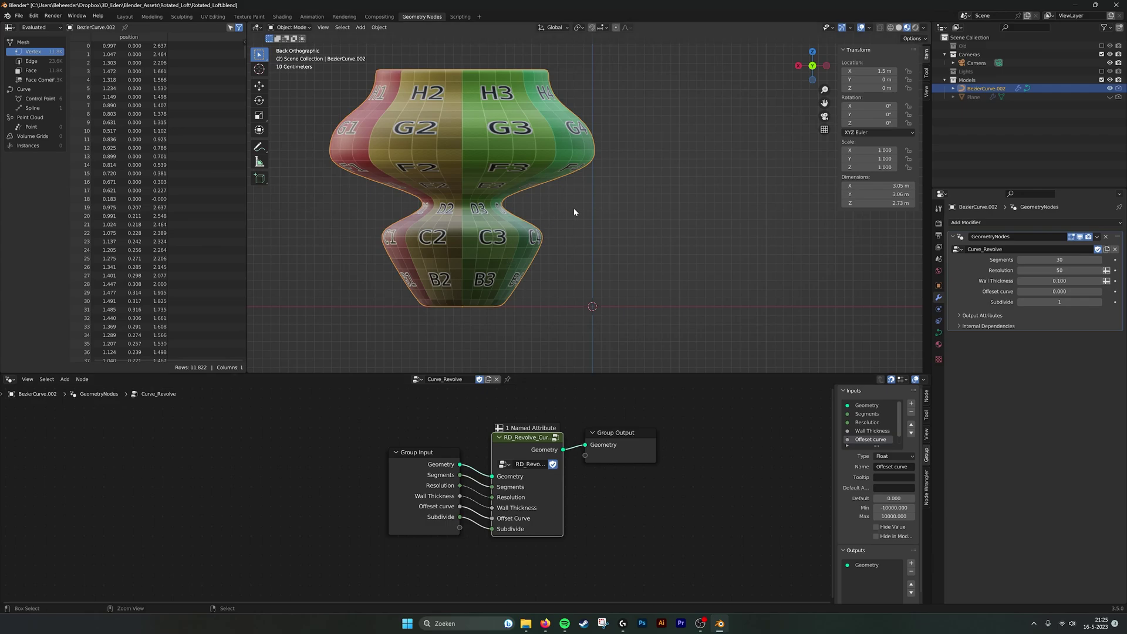
Undo all profile edits on the curve vase and the hiding of the Plane vase.
key(ctrl+z)
key(ctrl+z)
key(ctrl+z)
key(ctrl+z)
key(ctrl+z)
key(ctrl+z)
key(ctrl+z)
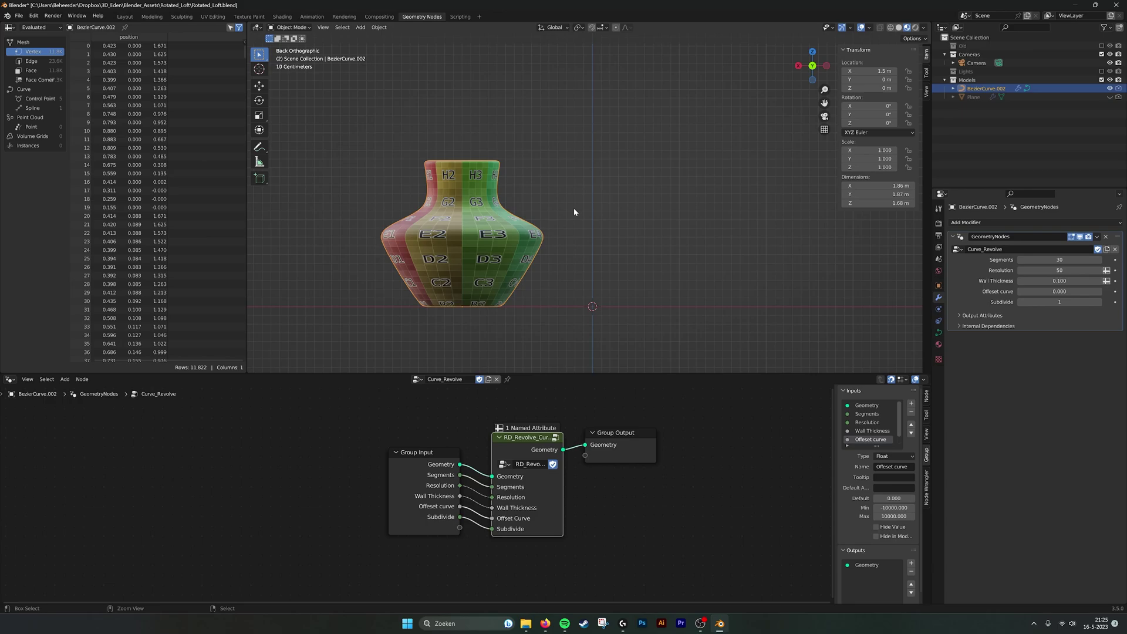
key(ctrl+z)
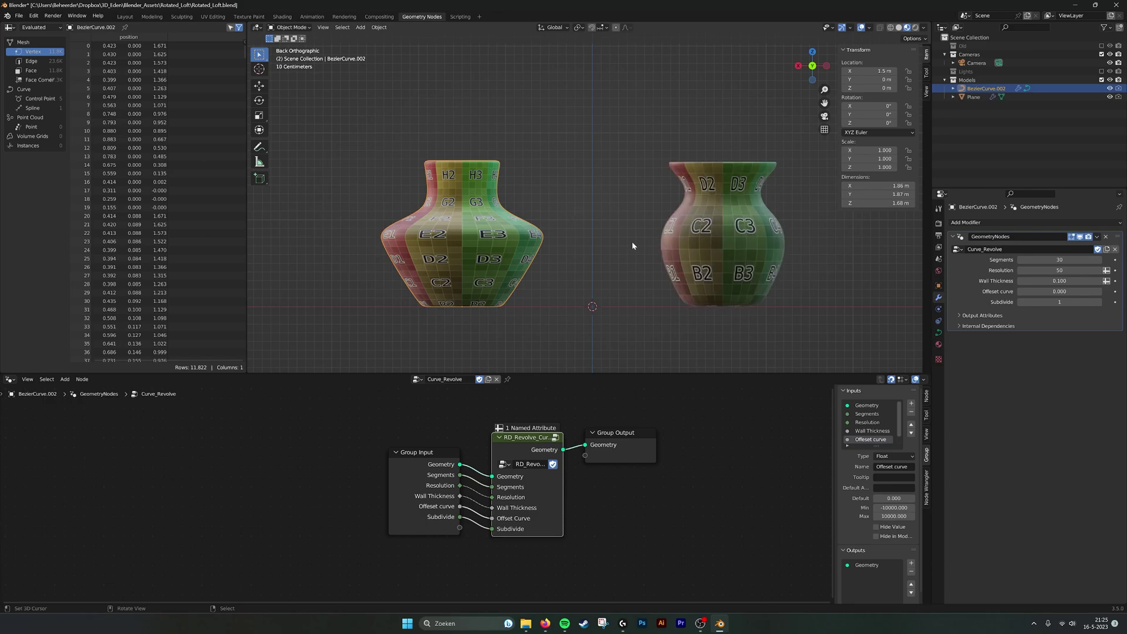
Select the Plane vase to show its geometry node setup, and hide the BezierCurve.002 vase.
shift+middle_drag(632, 243, 529, 238)
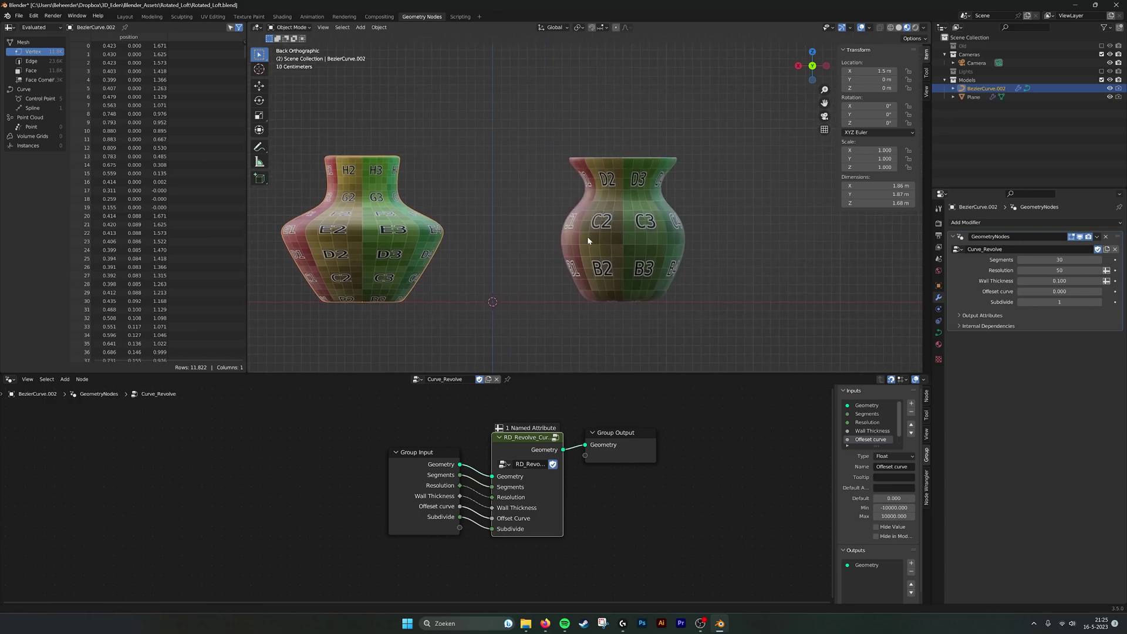
click(634, 220)
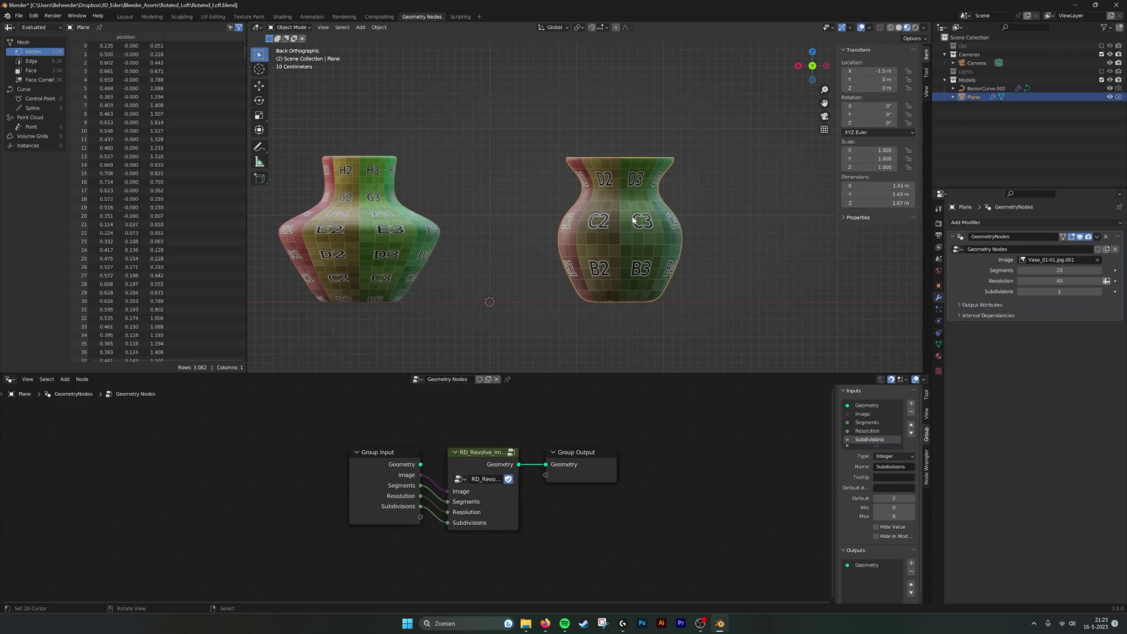
click(1109, 88)
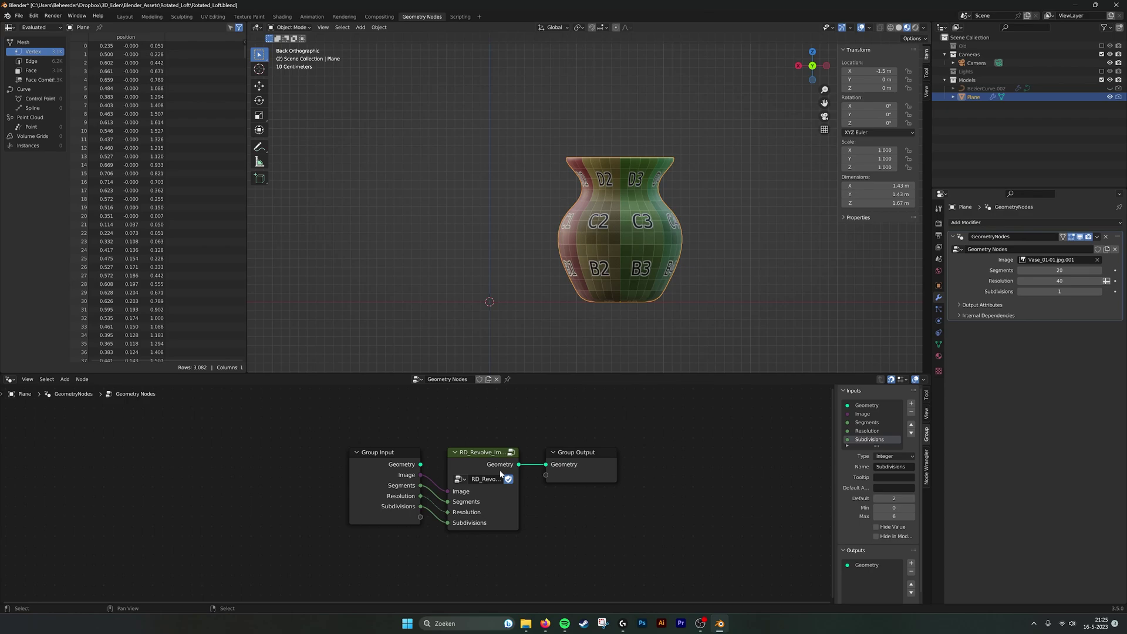
middle_drag(498, 468, 495, 452)
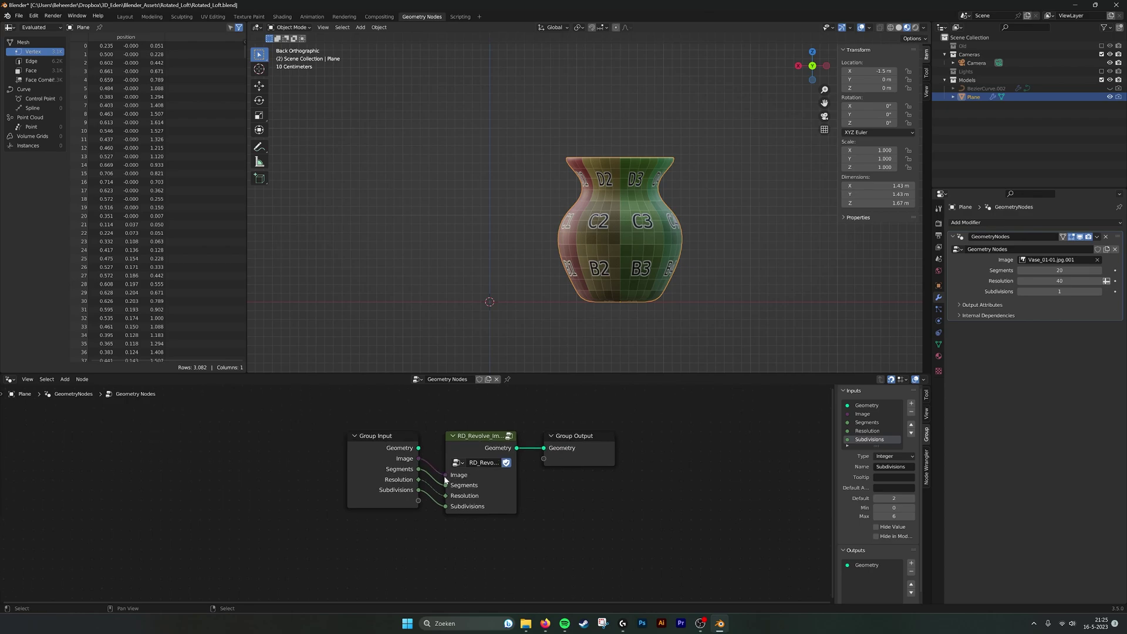
View the Vase_01-01.jpg.001 profile image and examine the Plane vase generated from it from several angles.
click(343, 18)
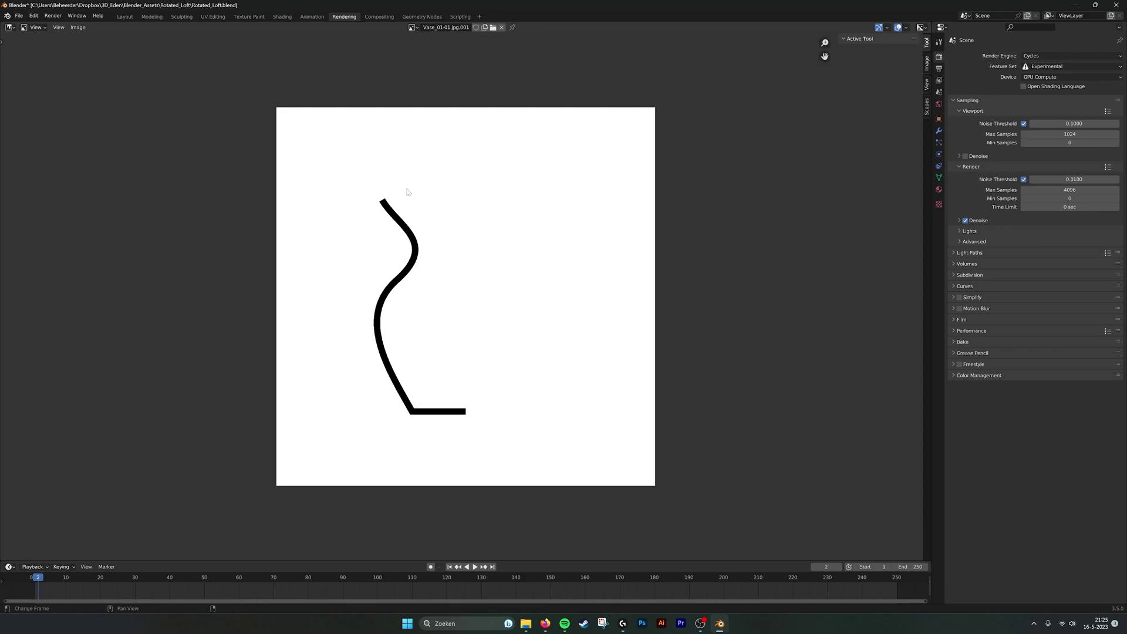
click(421, 17)
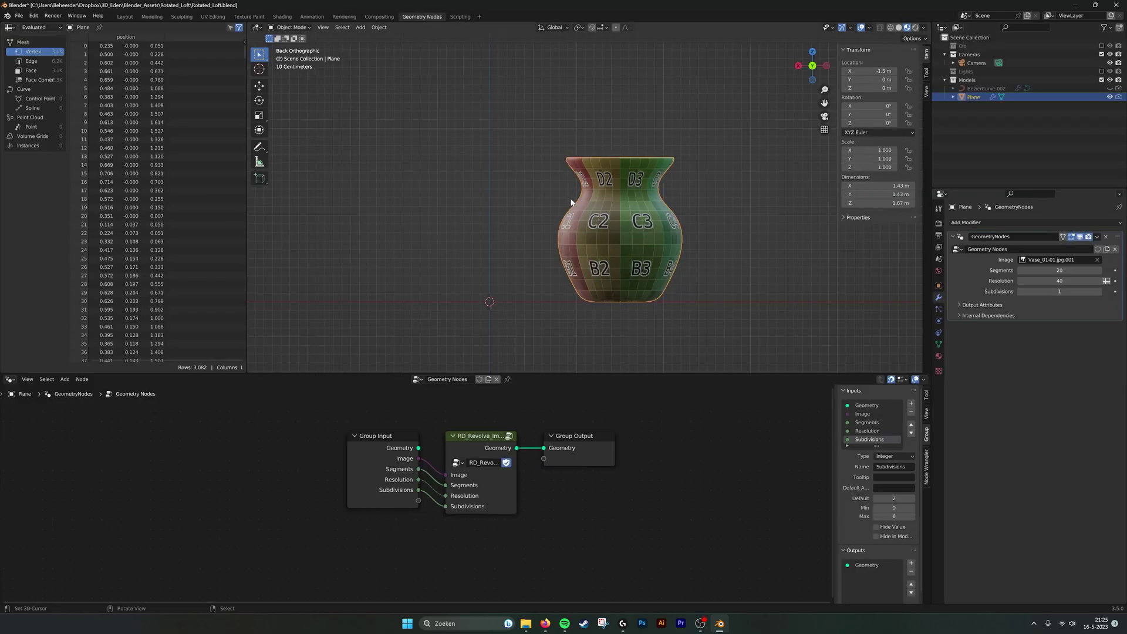
middle_drag(570, 202, 547, 253)
scroll(547, 252, up, 2)
shift+middle_drag(481, 193, 507, 169)
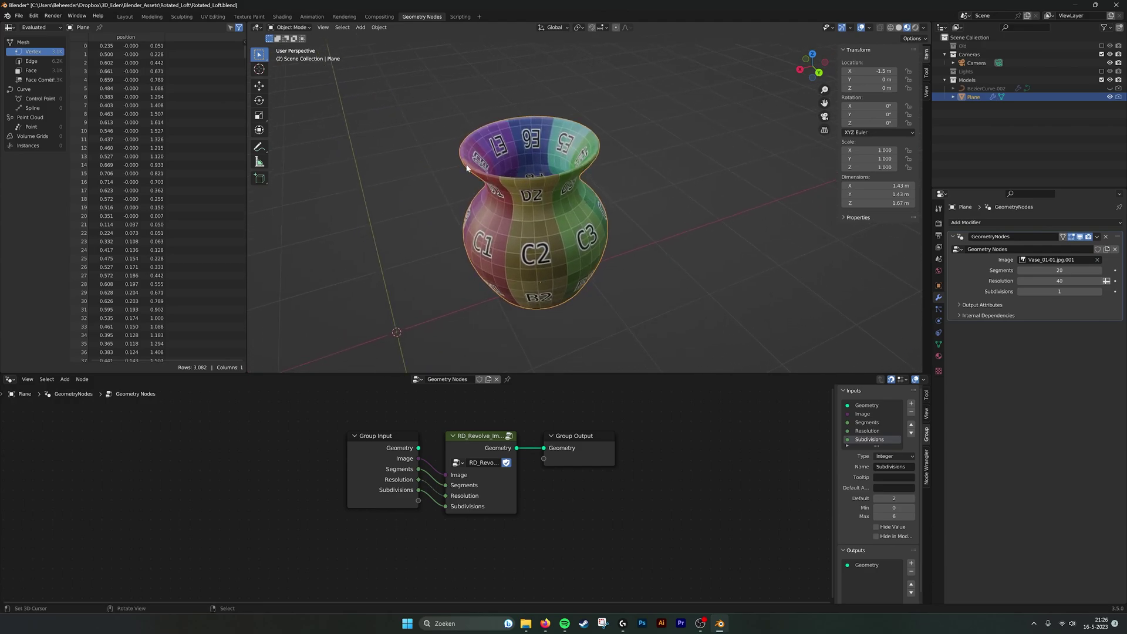
middle_drag(509, 304, 585, 242)
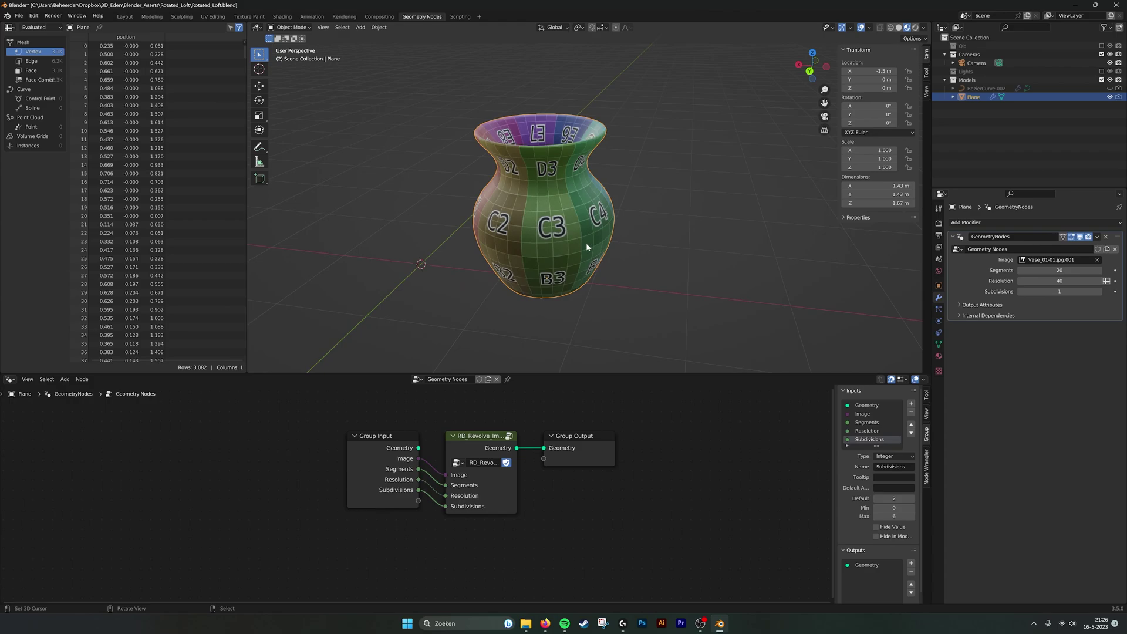
Display the Plane vase in wireframe and lower its Segments value step by step.
click(890, 27)
mouse_move(646, 169)
middle_down()
mouse_move(616, 176)
mouse_move(634, 176)
middle_up()
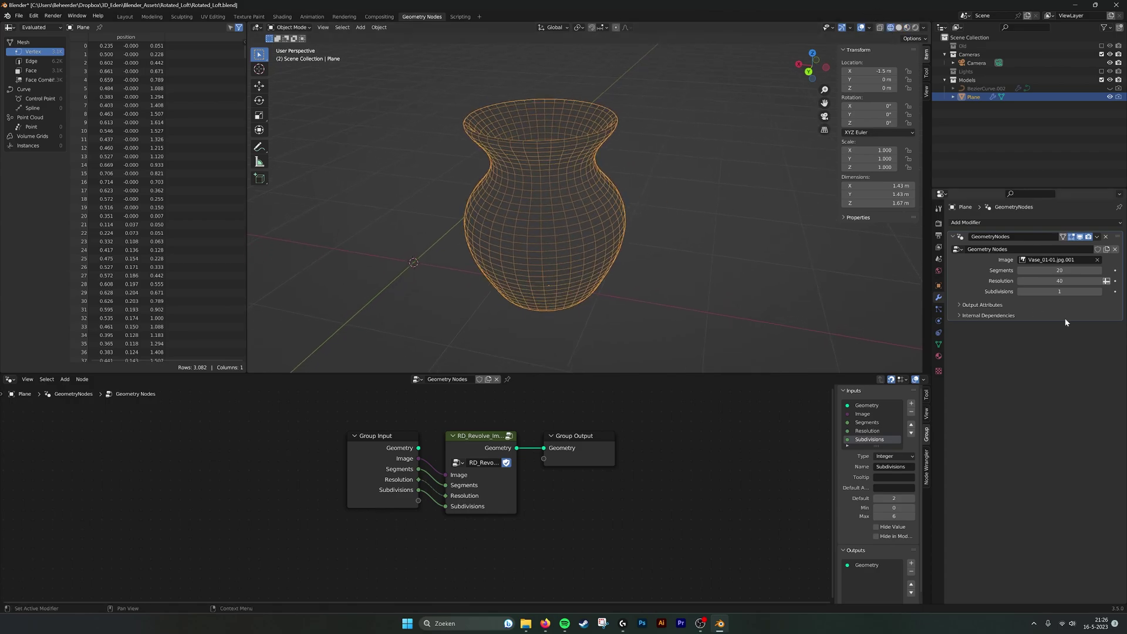
click(1022, 270)
click(1022, 270)
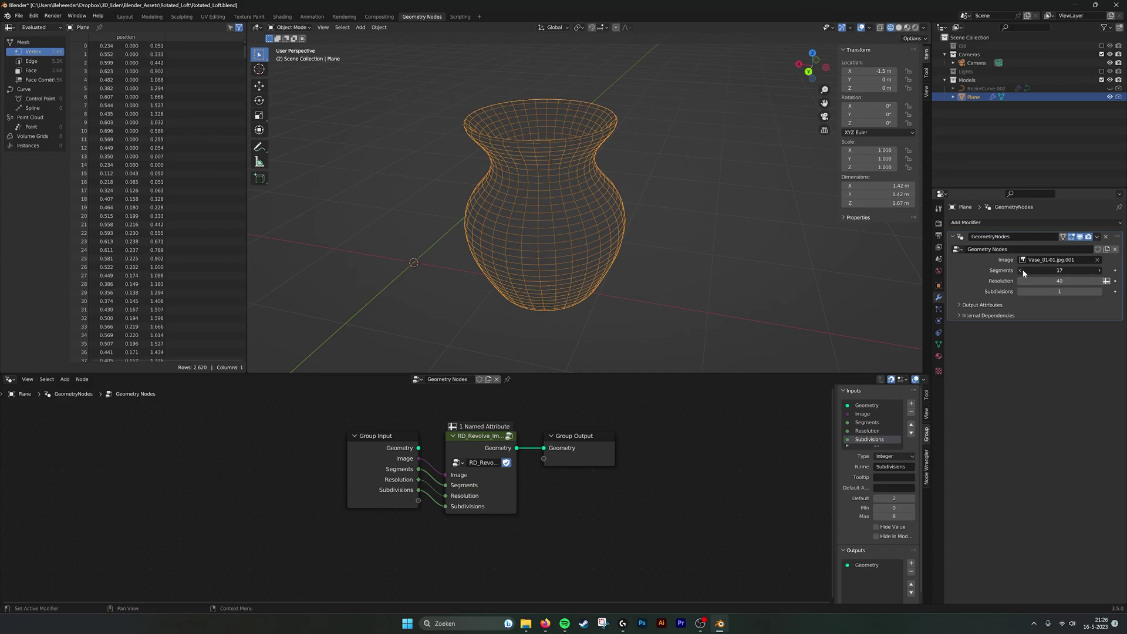
click(1022, 270)
click(1023, 270)
click(1022, 270)
click(1022, 270)
click(1022, 270)
click(1022, 270)
Set the Segments value of the Plane vase back to 20.
drag(1058, 270, 1074, 270)
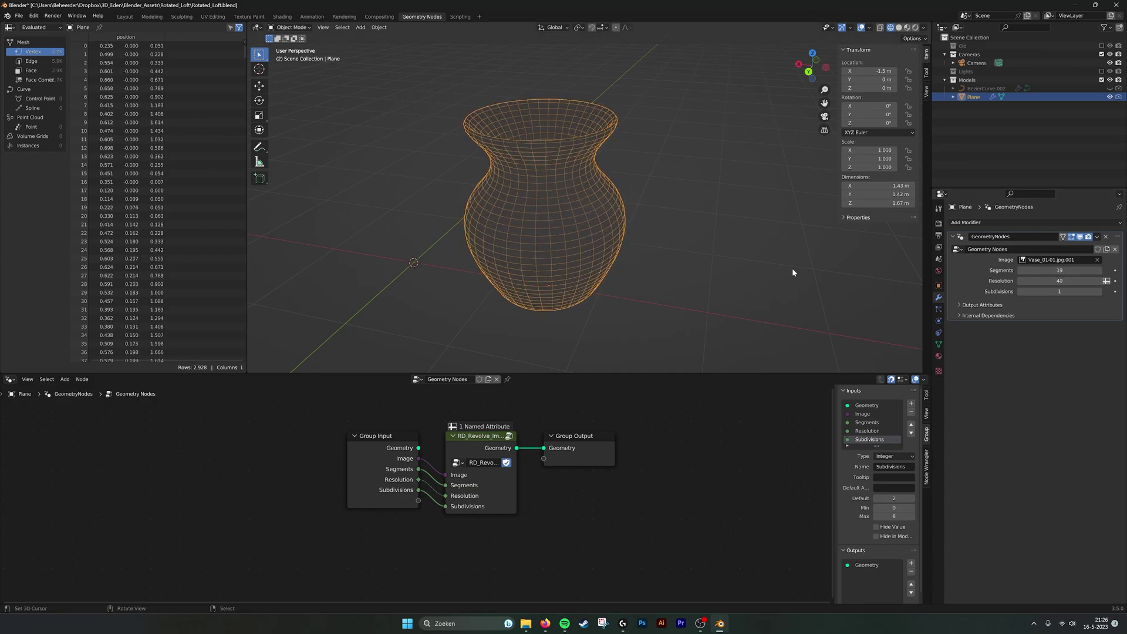
click(1072, 270)
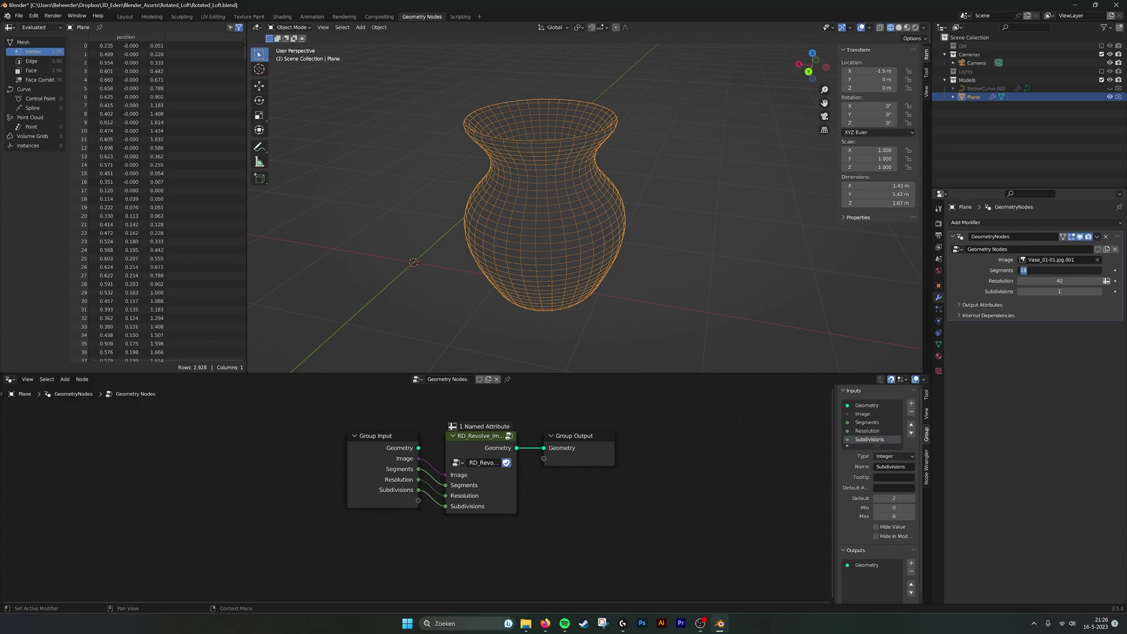
key(Return)
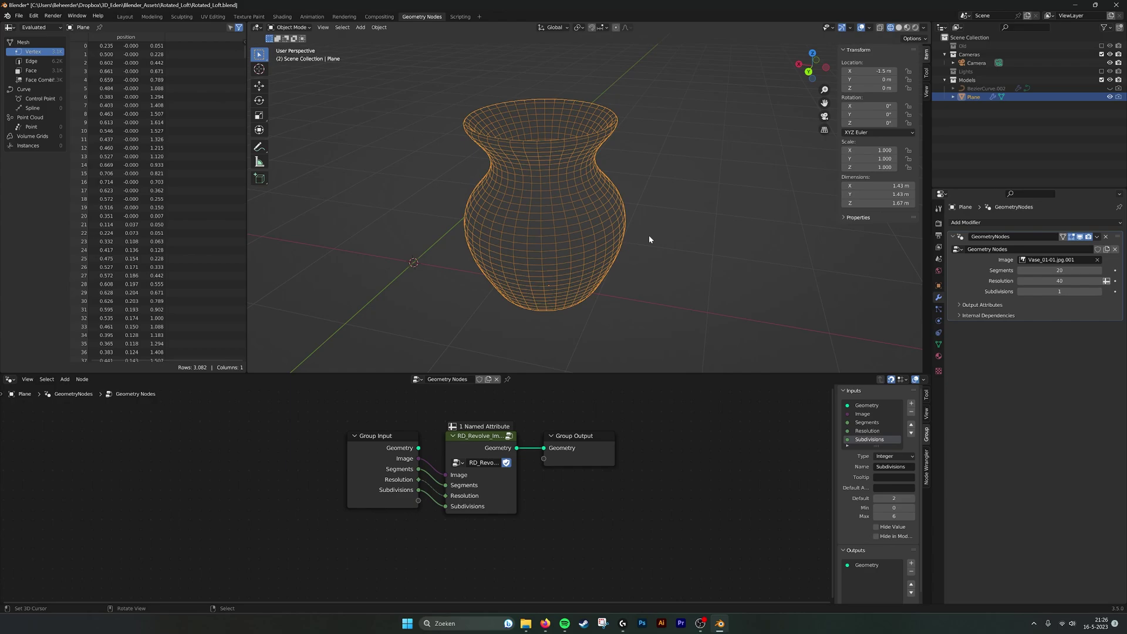
Examine the Plane vase's wireframe from several angles and set its Subdivisions to 0.
mouse_move(1059, 281)
mouse_down()
mouse_move(1015, 280)
mouse_move(1051, 281)
mouse_up()
click(702, 233)
middle_drag(702, 234, 675, 235)
click(561, 238)
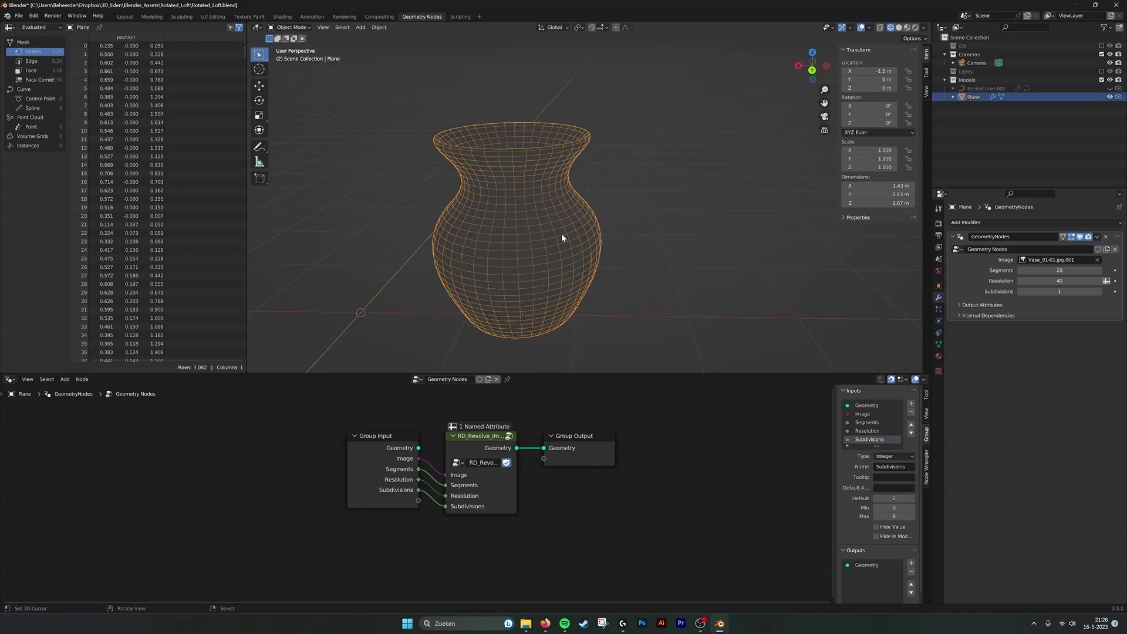
middle_drag(561, 238, 701, 223)
drag(1054, 291, 1041, 290)
middle_drag(704, 259, 742, 263)
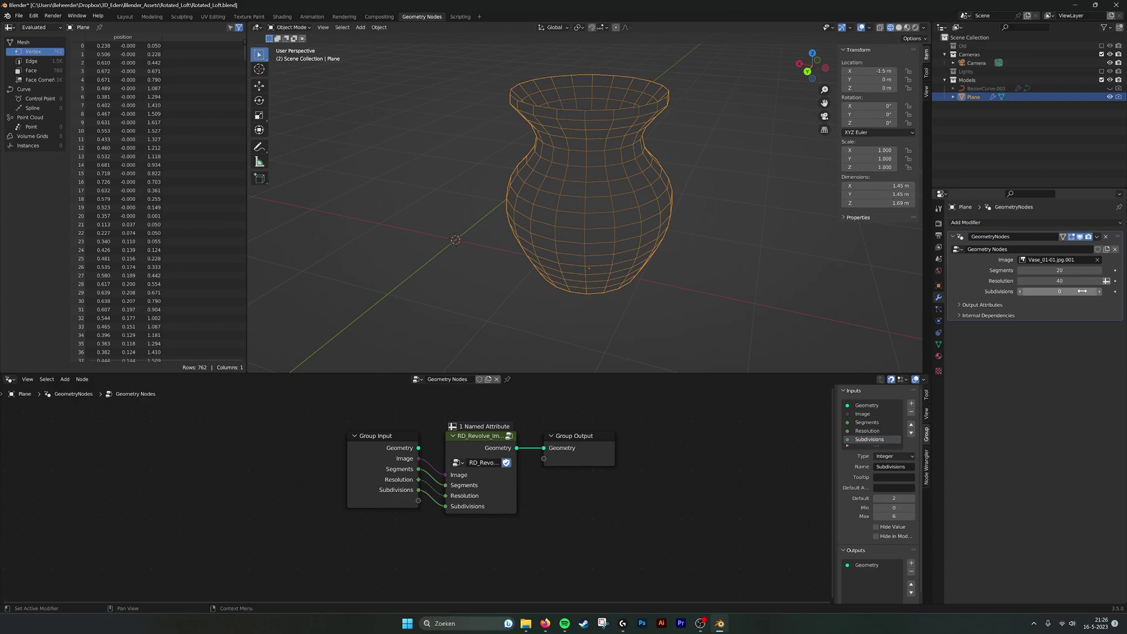
Raise the Plane vase's Subdivisions to 3 and view it from the left in wireframe and solid shading.
click(1099, 292)
click(1099, 291)
click(1099, 292)
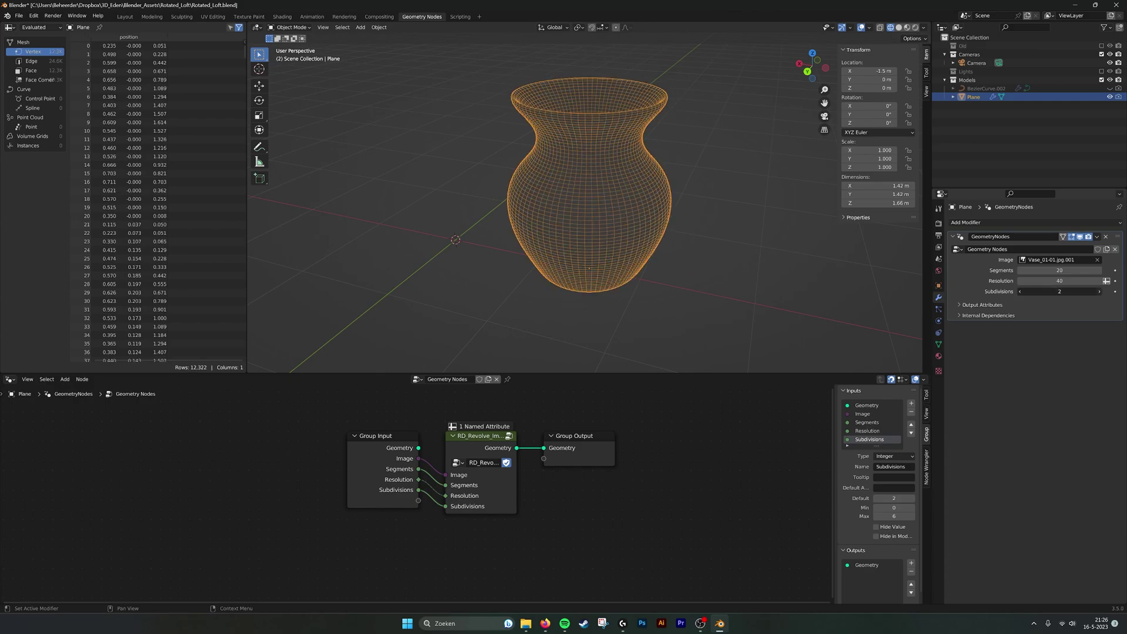
mouse_move(681, 200)
middle_down()
mouse_move(667, 187)
mouse_move(641, 209)
mouse_move(668, 211)
middle_up()
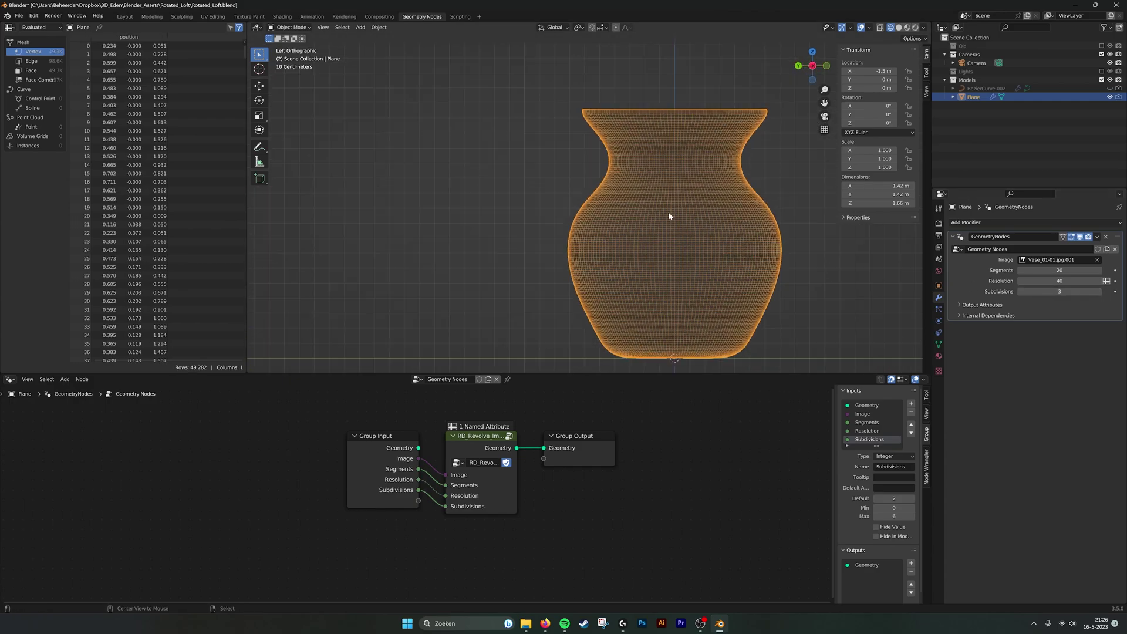
alt+middle_drag(744, 191, 787, 185)
click(899, 28)
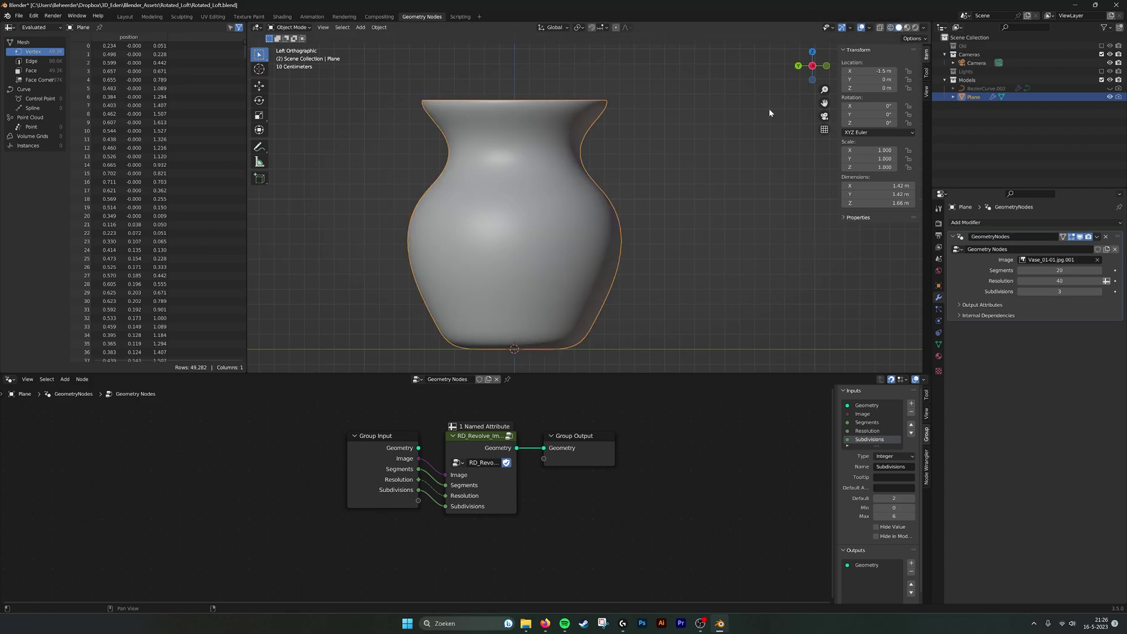
Lower the vase's Subdivisions to 0 in solid shading and raise it again to 1.
click(1020, 292)
click(1021, 291)
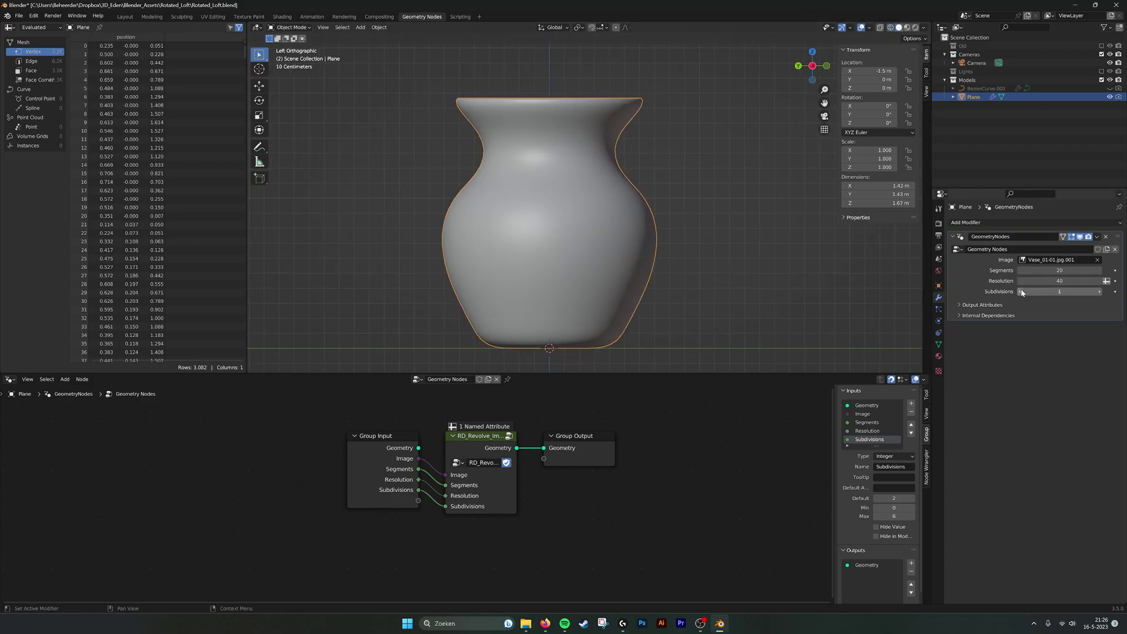
click(1021, 292)
click(1020, 292)
click(1099, 292)
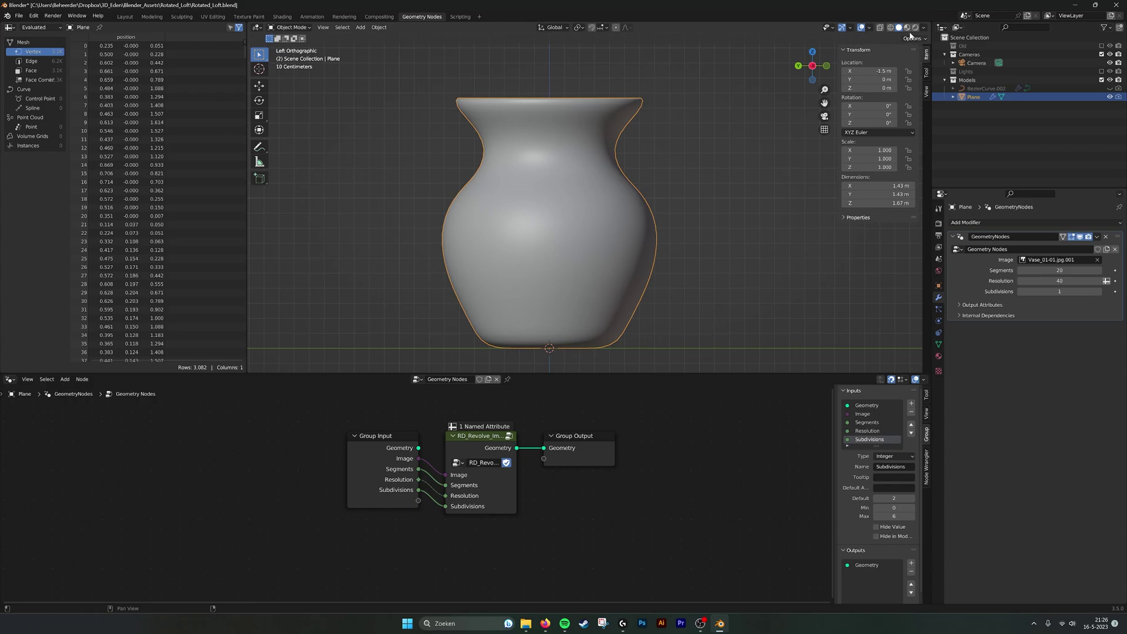
Switch the viewport to material preview and set the Plane vase's Subdivisions to 2.
click(906, 28)
middle_drag(537, 206, 593, 232)
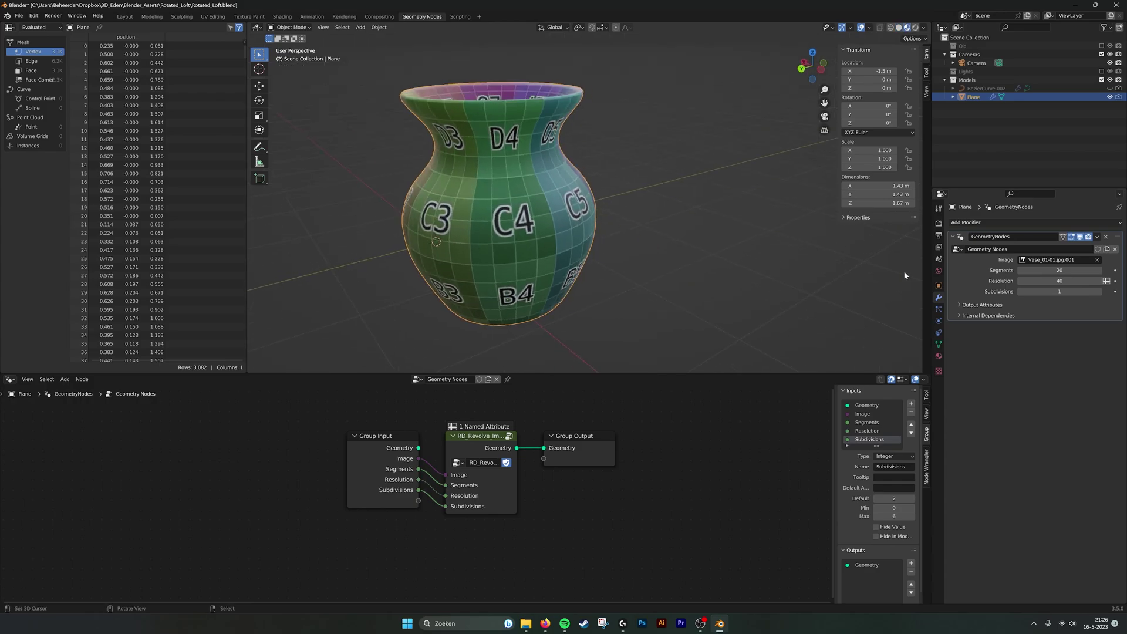
click(1020, 292)
click(1099, 291)
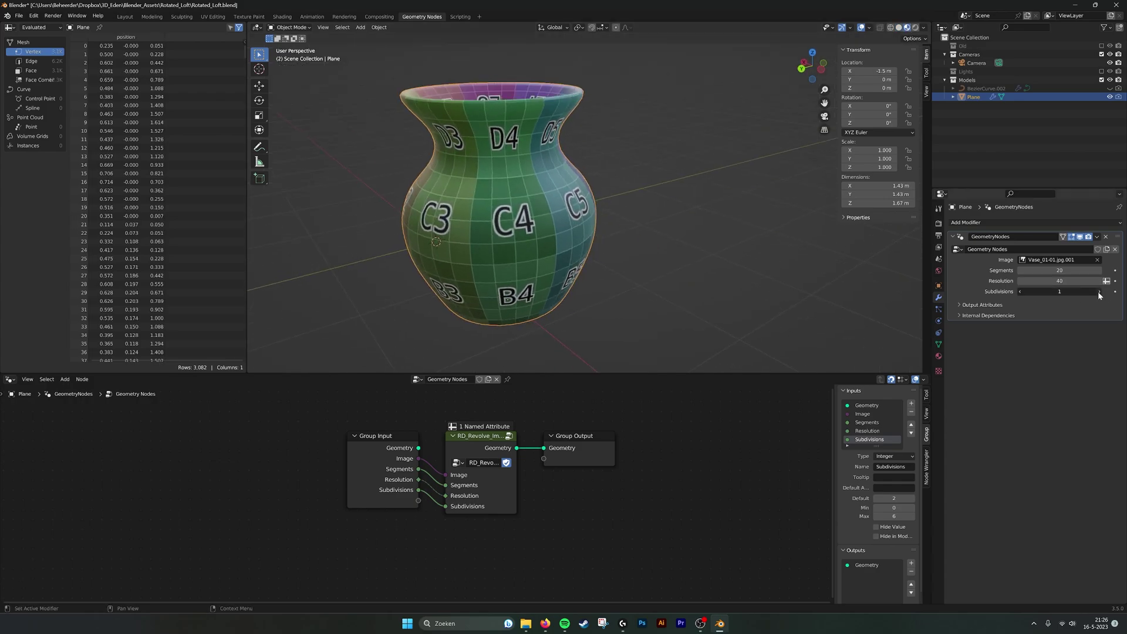
click(1099, 292)
Examine the textured Plane vase and the available profile images, keeping Vase_01-01.jpg.001 as its image.
middle_drag(700, 216, 594, 247)
click(652, 219)
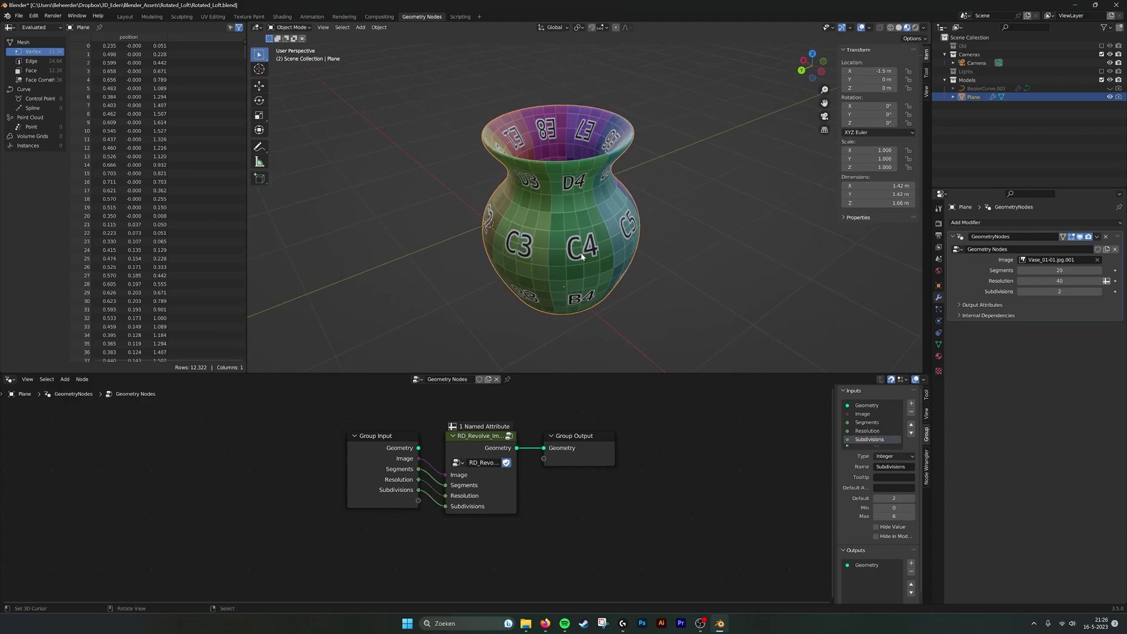
scroll(594, 246, down, 1)
scroll(711, 262, up, 1)
click(679, 255)
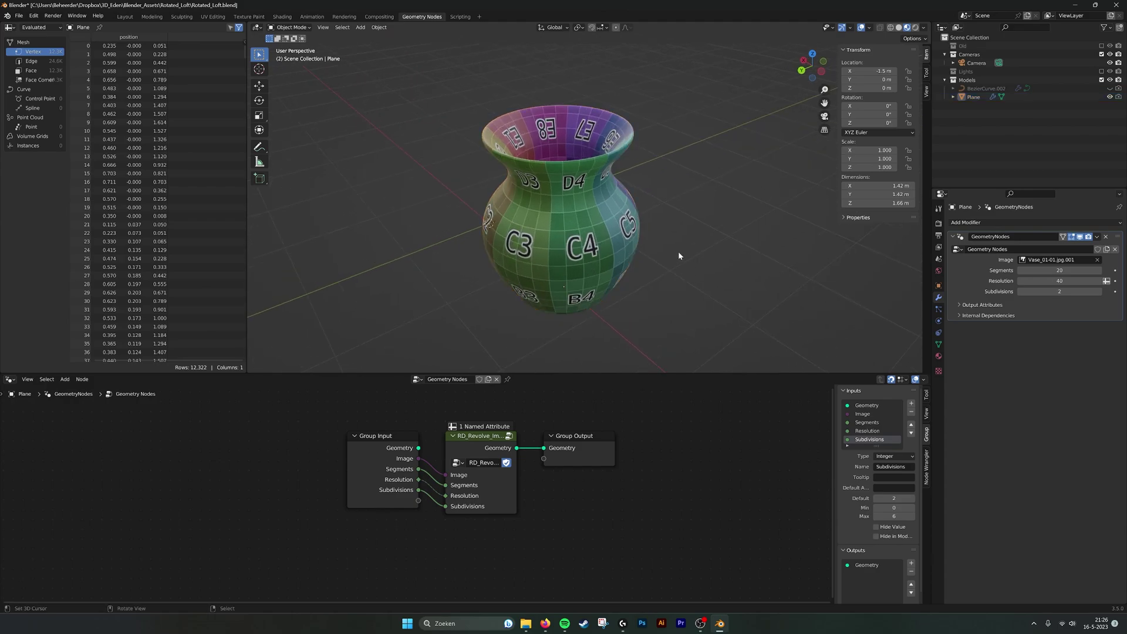
middle_drag(662, 195, 669, 247)
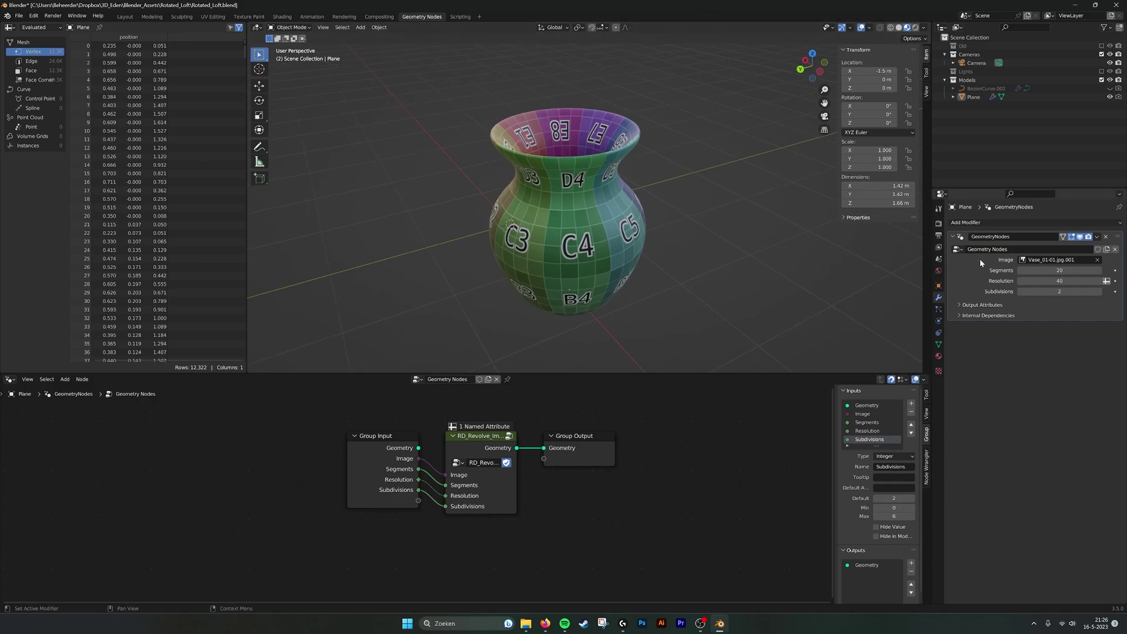
click(1050, 259)
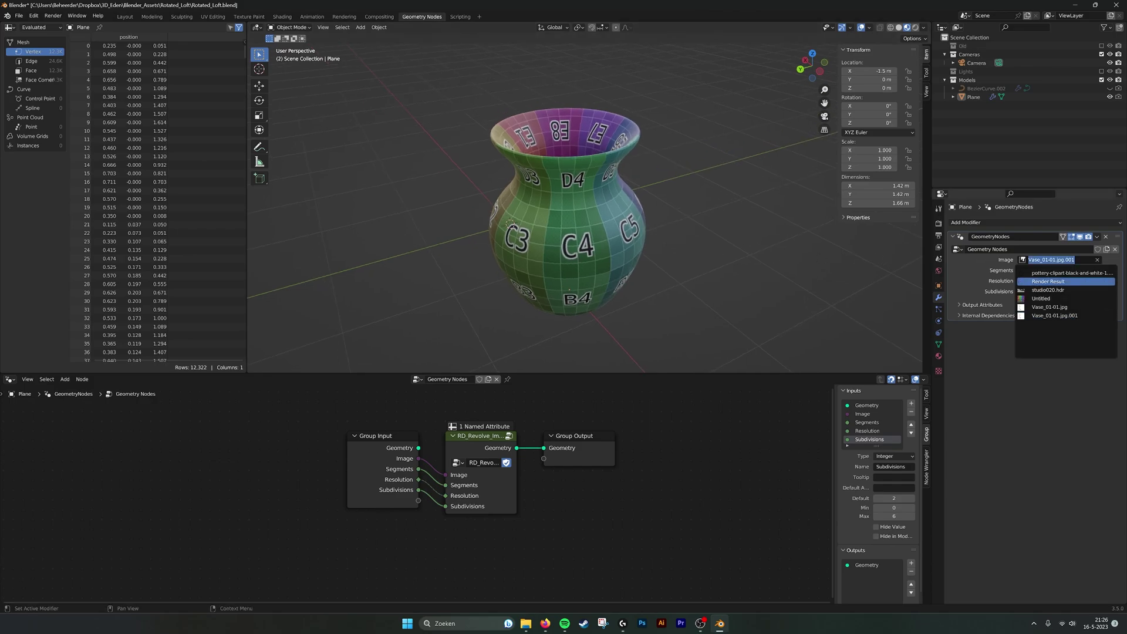
click(1054, 315)
Hide the Plane vase, then unhide and select the BezierCurve.002 vase.
click(1109, 96)
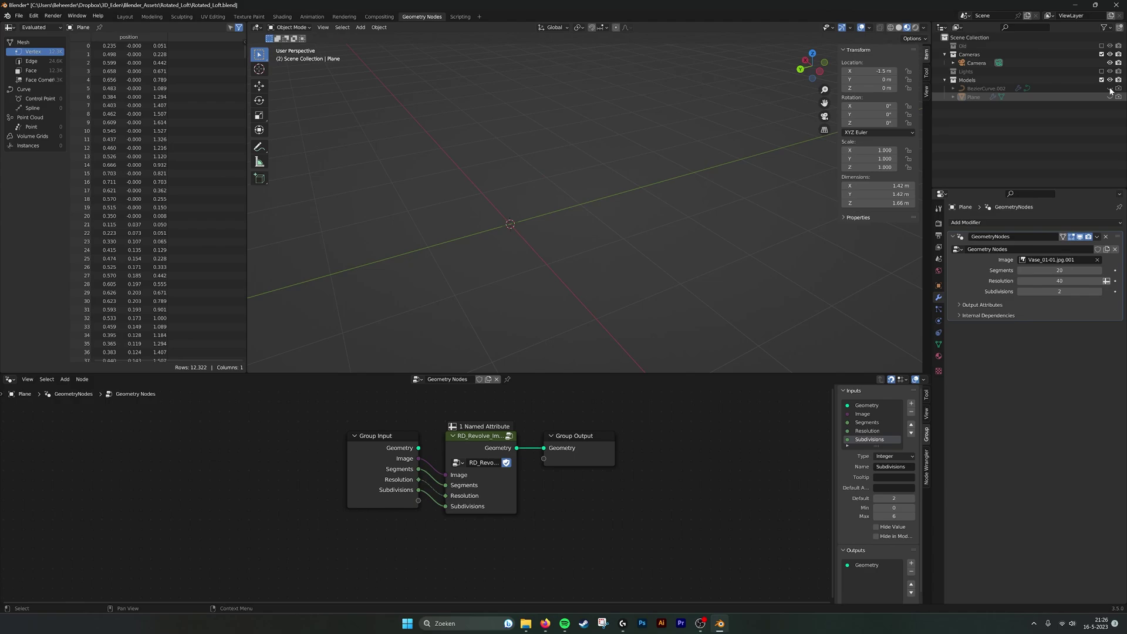
click(1109, 88)
click(1003, 89)
View the BezierCurve.002 vase's profile curve in Edit Mode, then return to Object Mode and deselect the vase.
shift+middle_drag(531, 150, 540, 190)
key(Tab)
middle_drag(635, 169, 612, 157)
scroll(612, 158, up, 3)
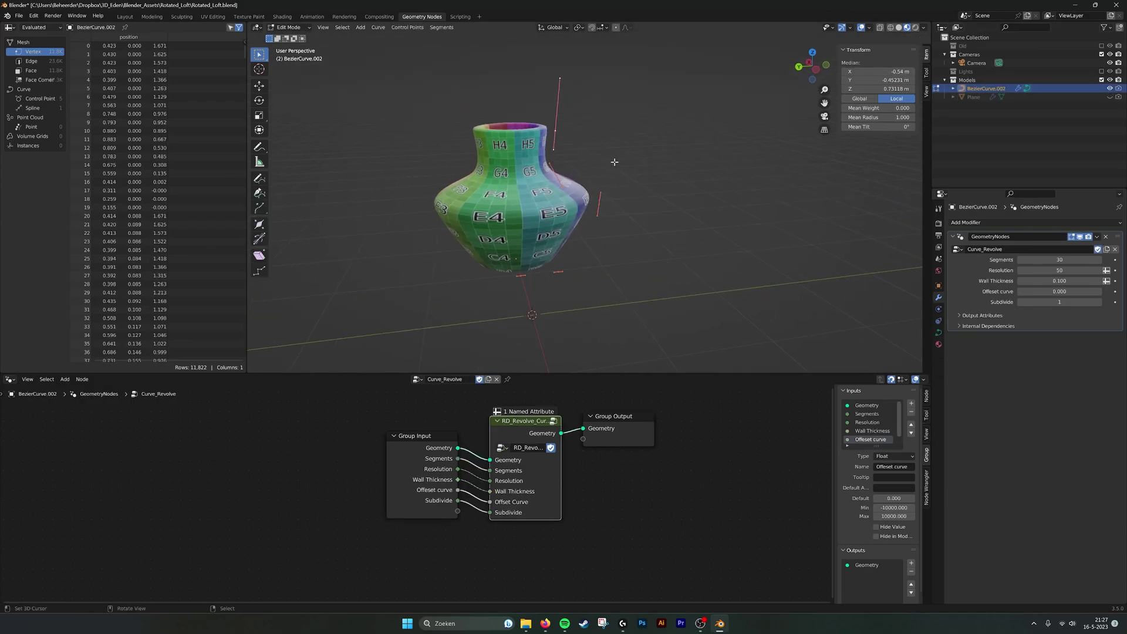
key(Tab)
click(635, 149)
middle_drag(675, 179, 610, 183)
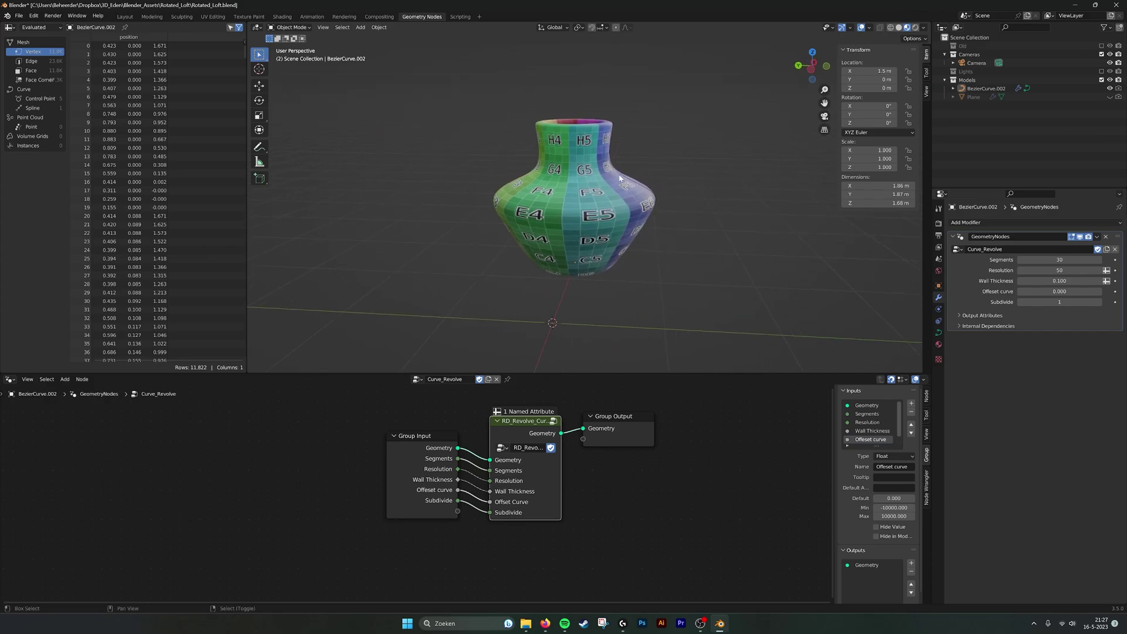